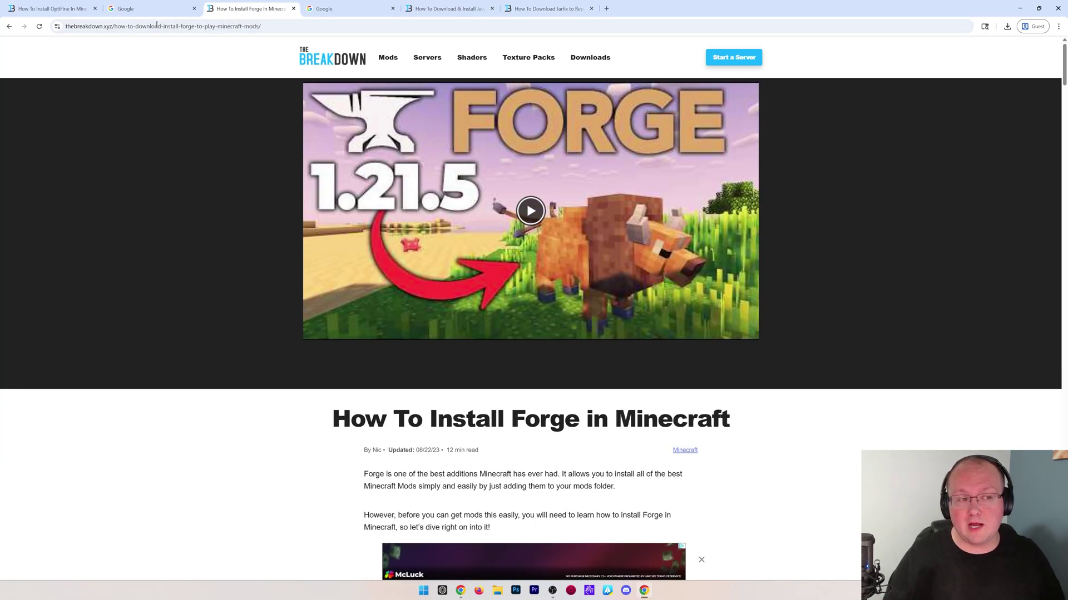
View the OptiFine installation guide's download link on The Breakdown
left_click(84, 13)
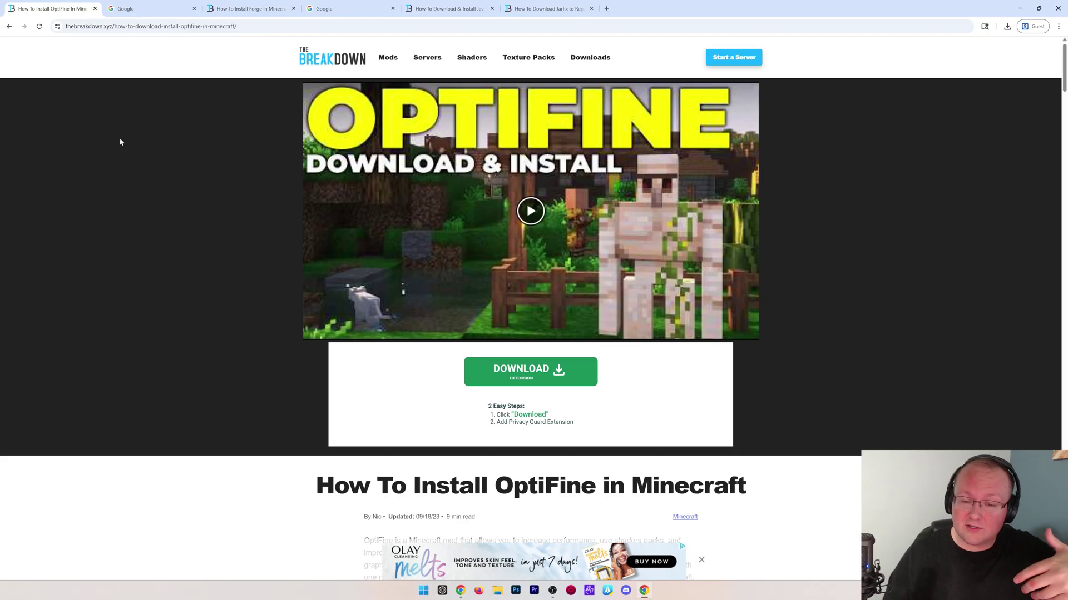
scroll(164, 170, "down", 2)
scroll(168, 168, "down", 3)
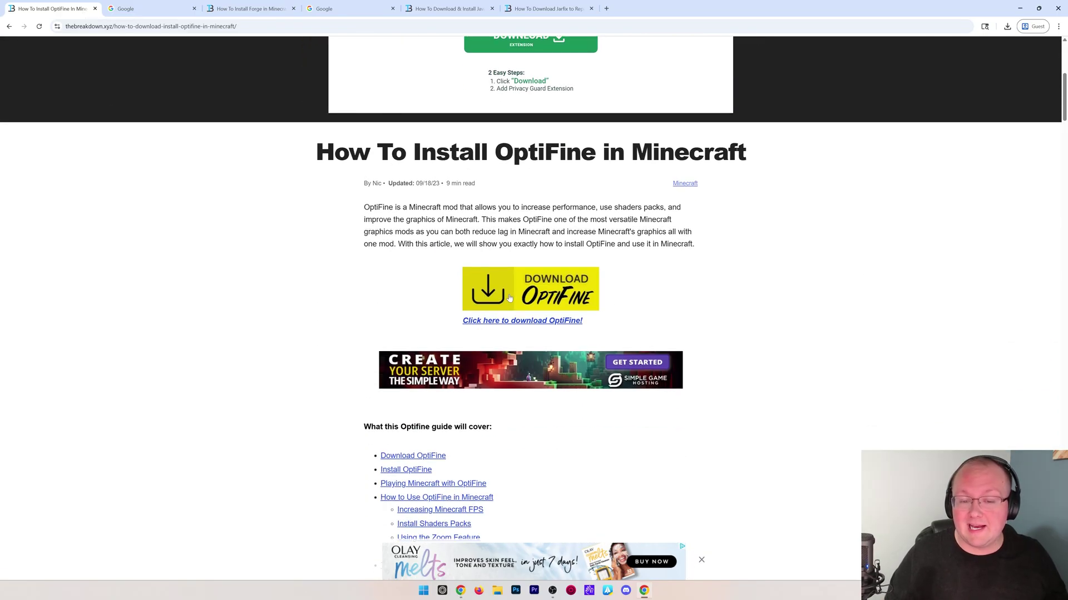
Search Google for "download optifine" and open the OptiFine Downloads page
left_click(150, 9)
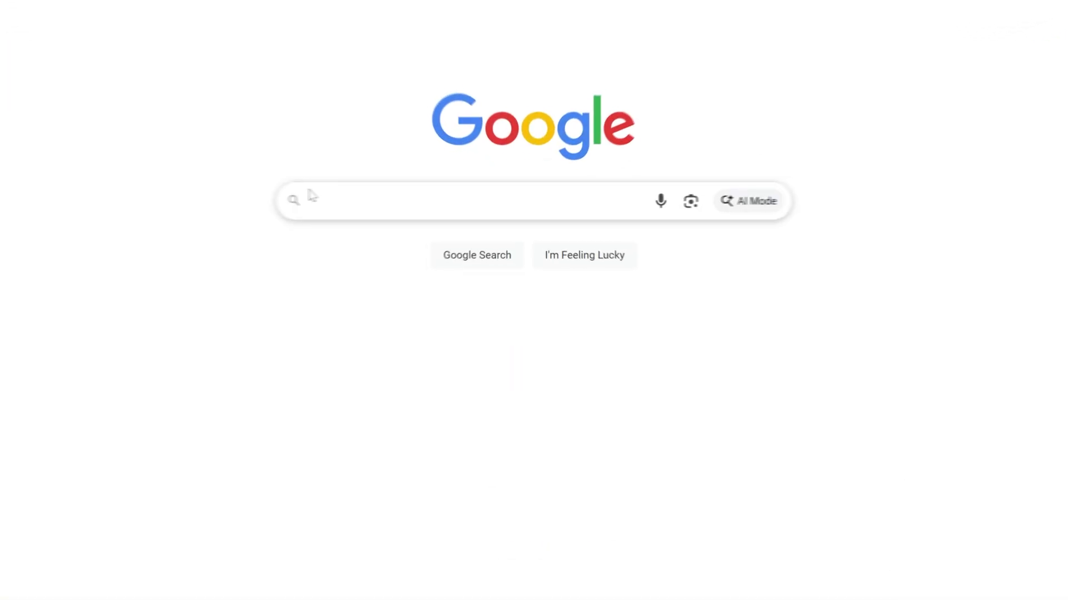
left_click(421, 199)
type("download optifine")
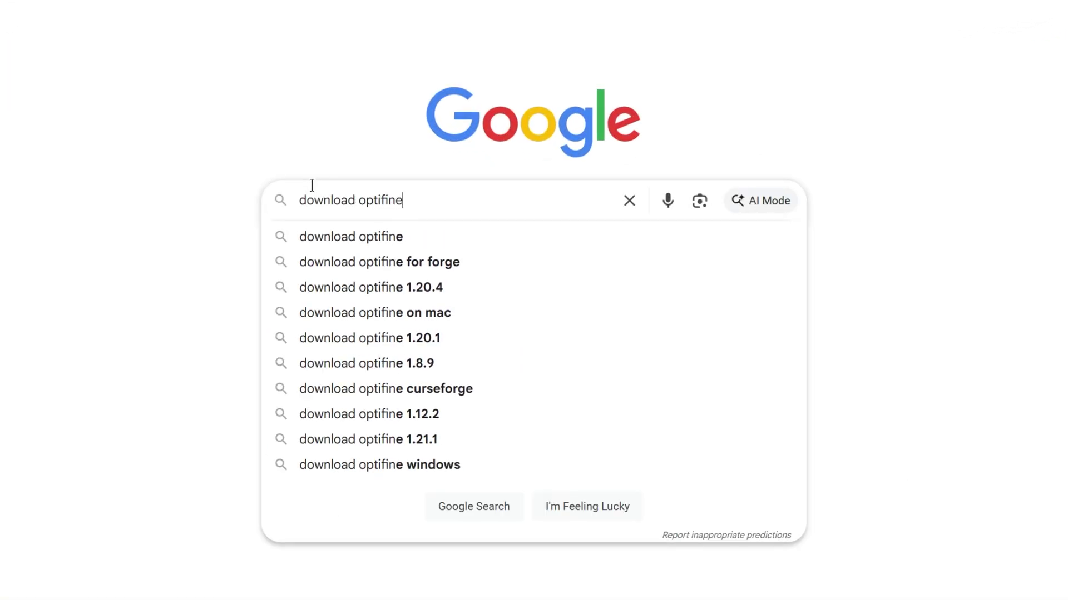
key("Return")
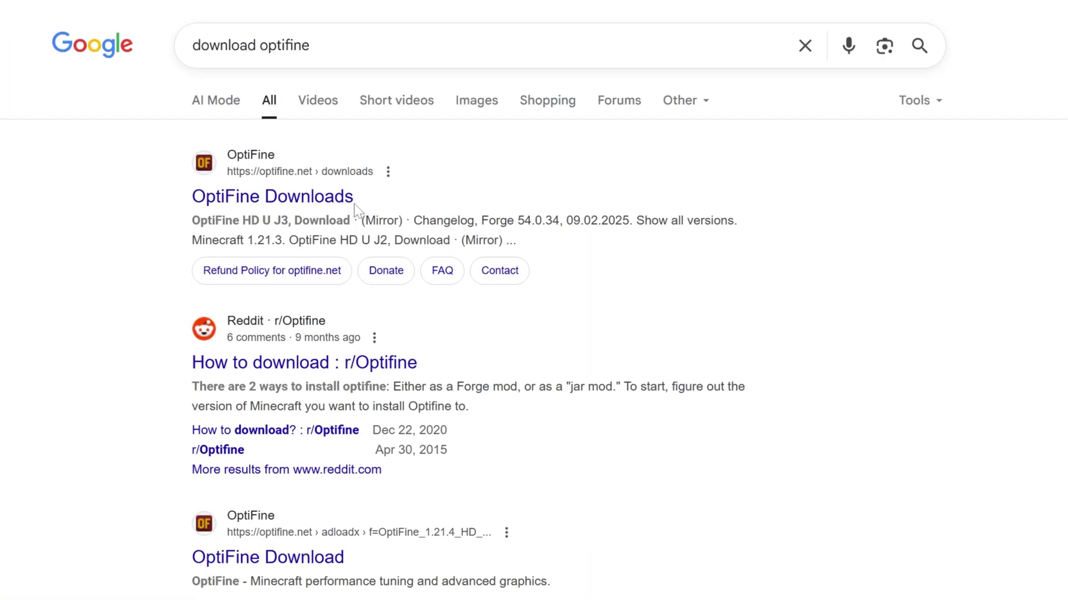
left_click(351, 200)
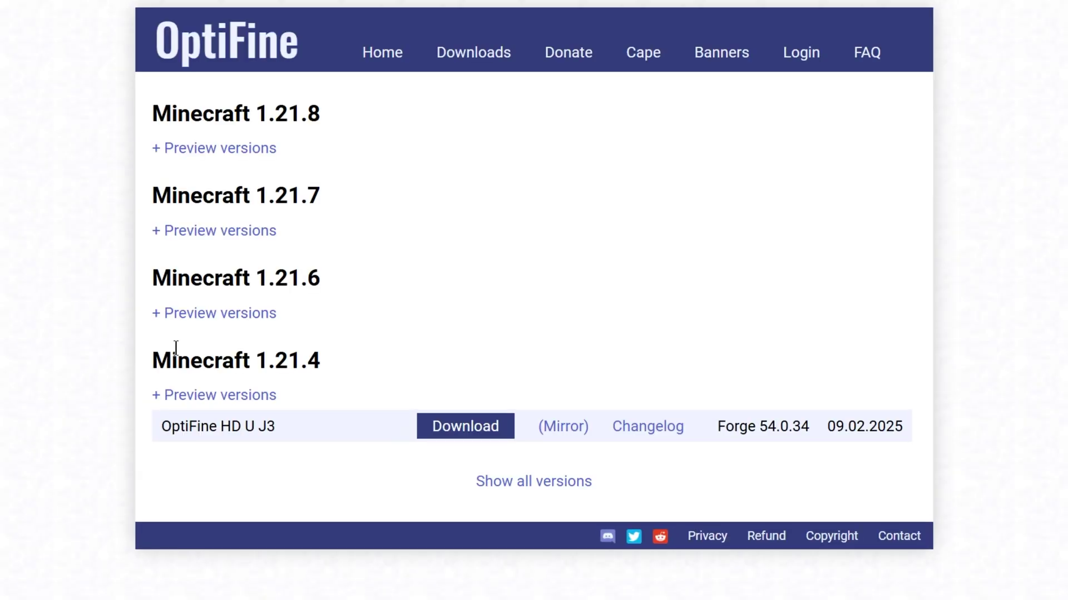
Expand the Minecraft 1.21.8 preview versions and copy pre14's required version, Forge 58.0.3, into a Notepad note
left_click(238, 160)
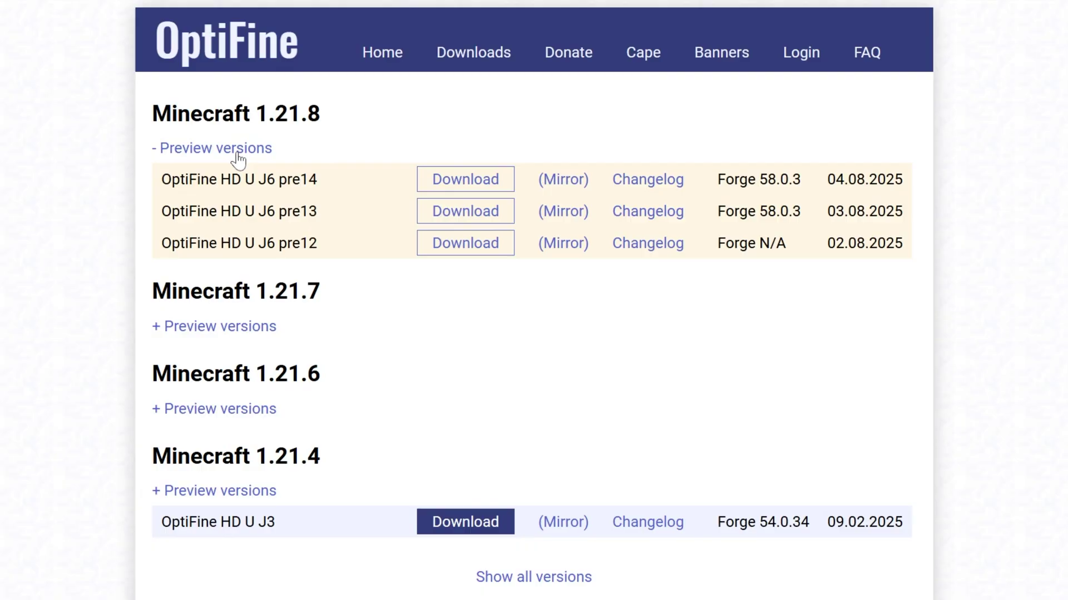
left_click_drag(716, 180, 807, 191)
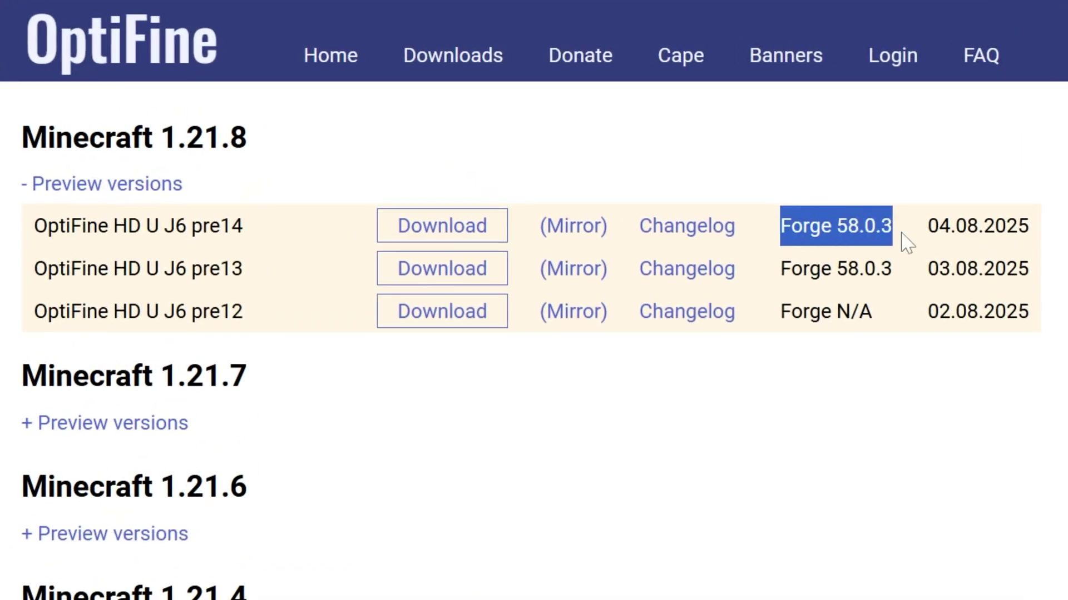
left_click(813, 192)
left_click_drag(908, 243, 800, 230)
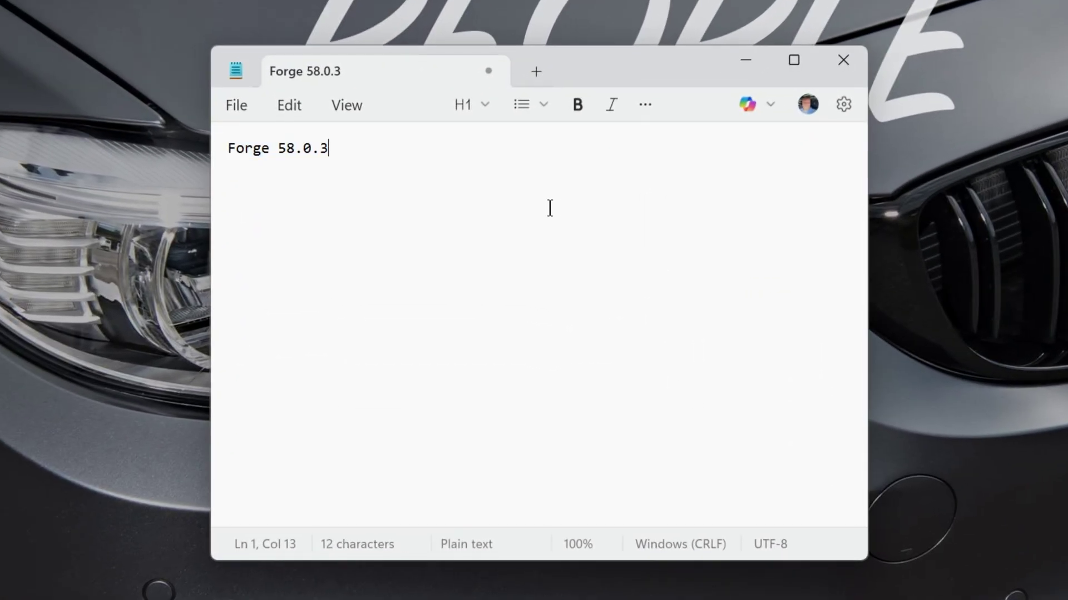
left_click_drag(378, 164, 197, 155)
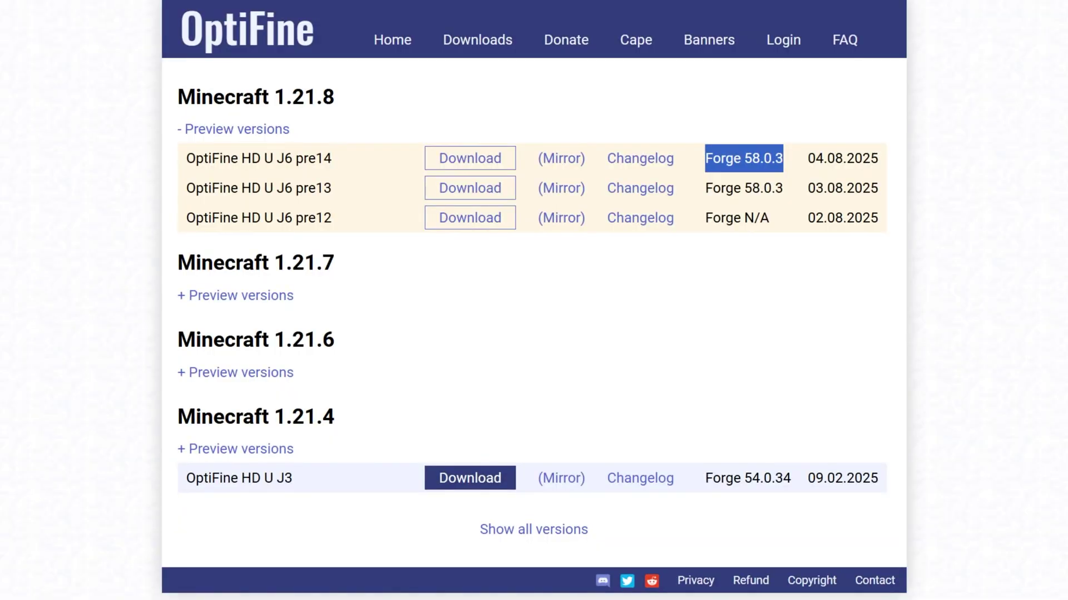
Download OptiFine HD U J6 pre14 for Minecraft 1.21.8 through its mirror and save the jar in Downloads
left_click(551, 303)
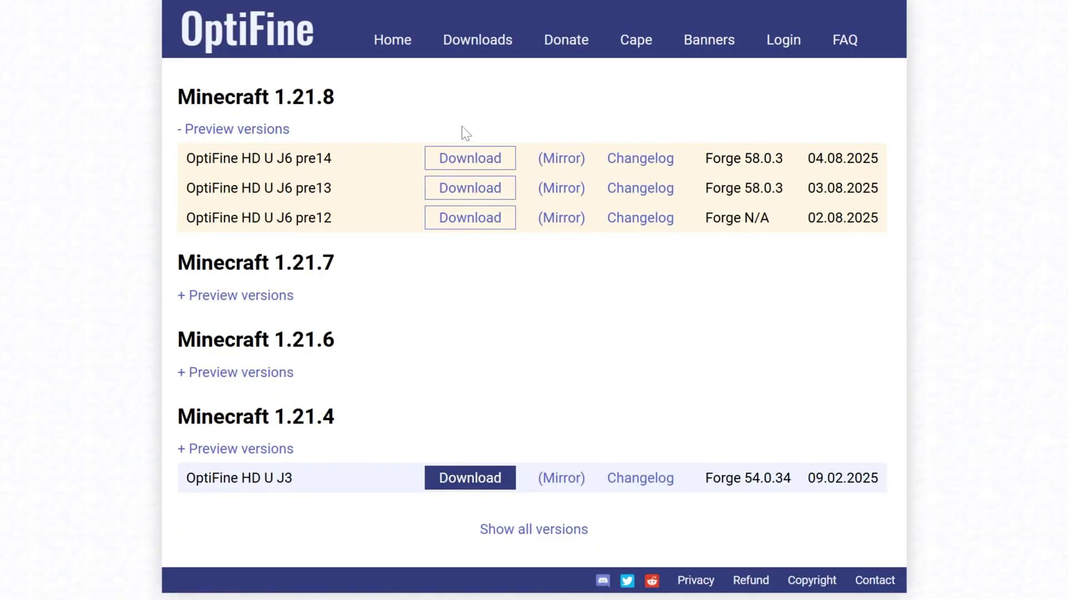
left_click(559, 159)
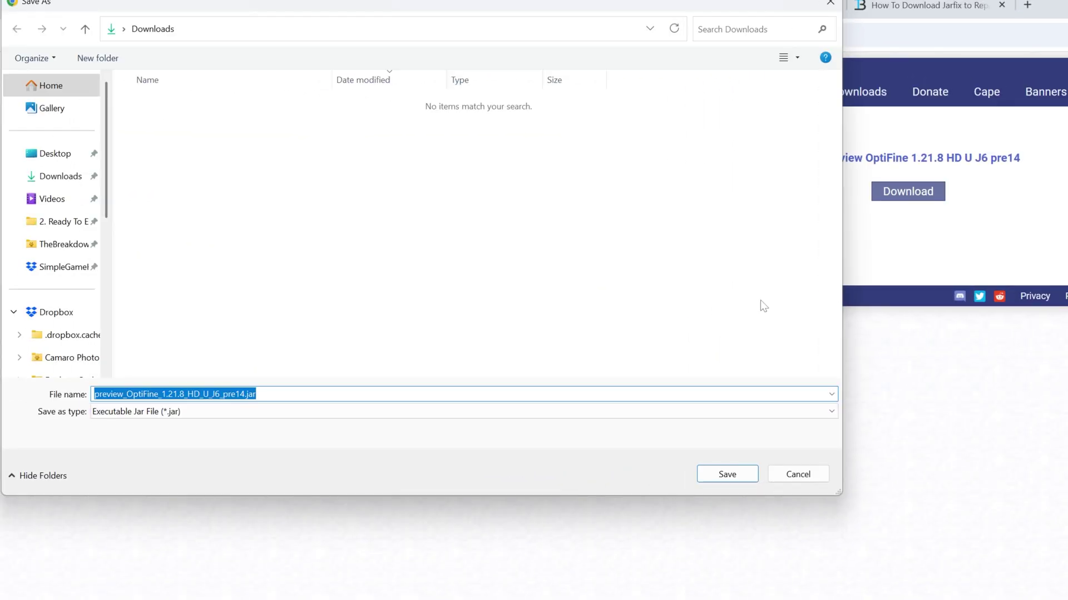
left_click(726, 473)
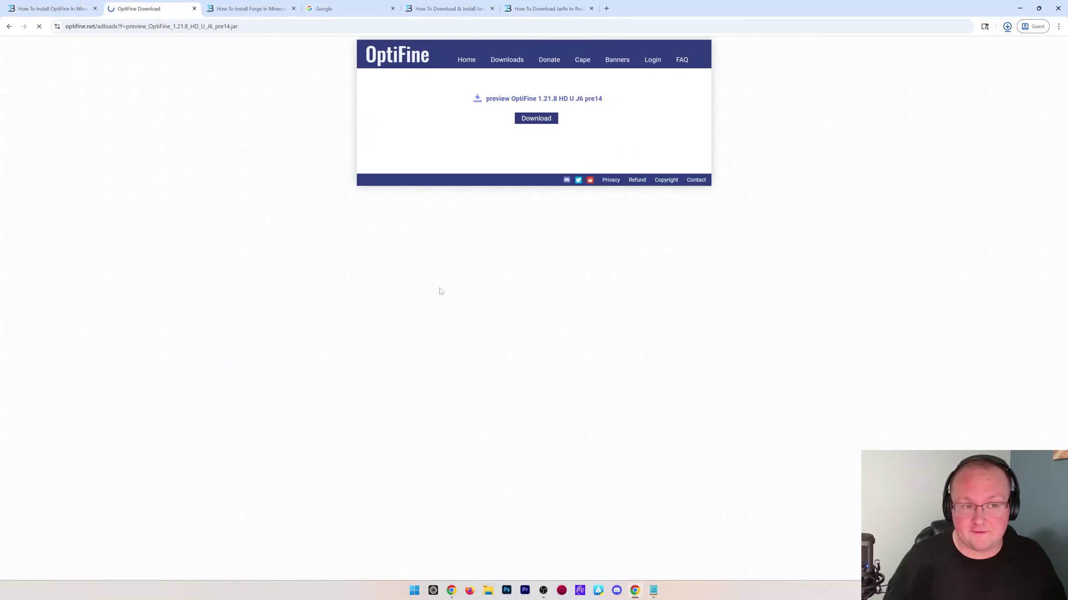
View the Forge installation guide's download link, and find the Forge Files page for Minecraft 1.21.8 through a Google search
left_click(249, 8)
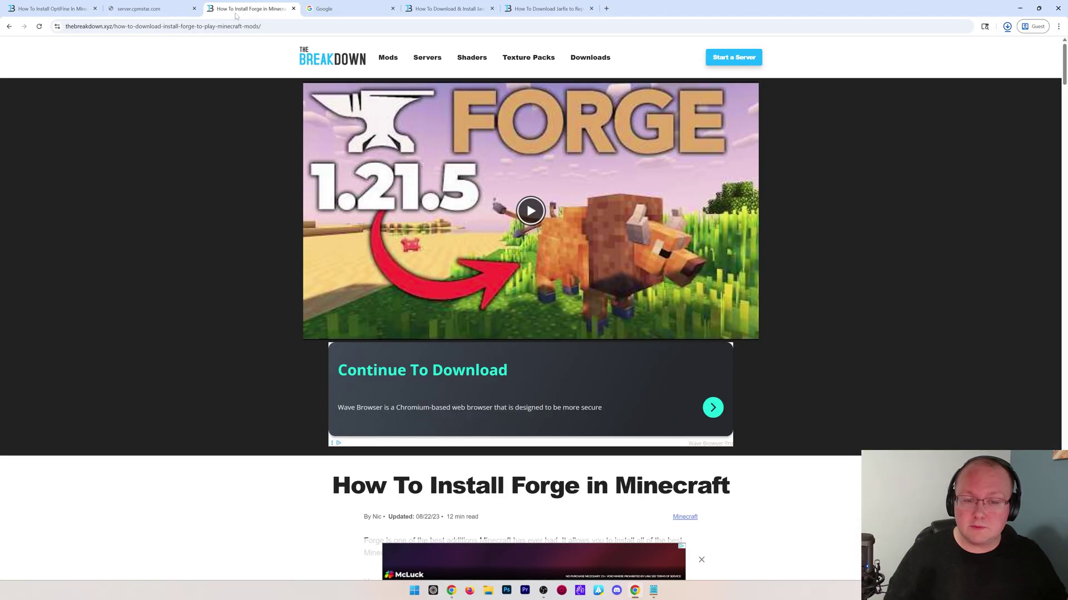
scroll(529, 413, "down", 5)
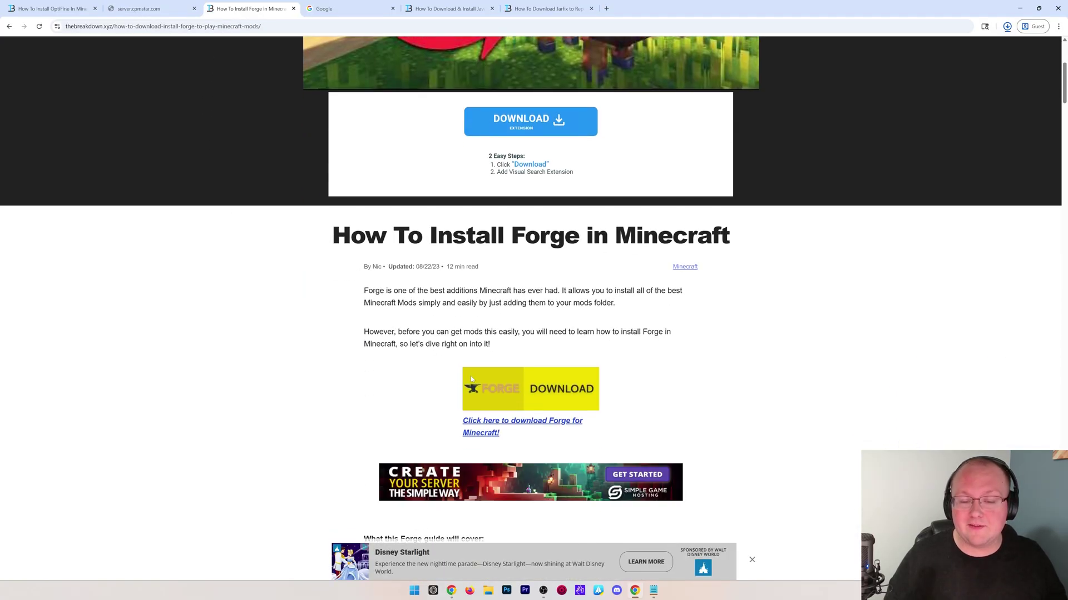
left_click(351, 9)
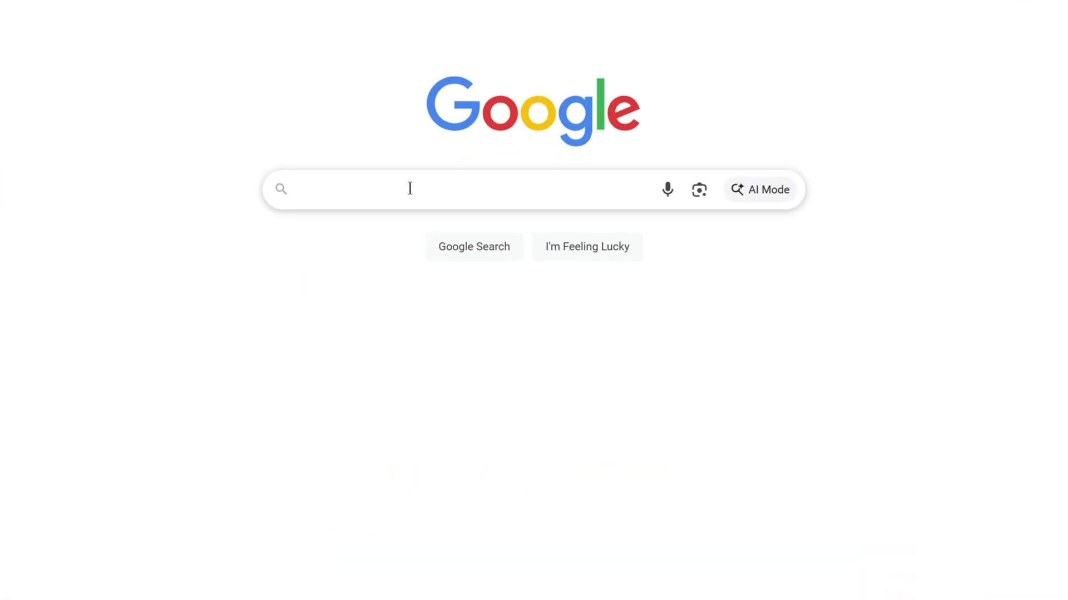
left_click(473, 202)
type("minecrjaft f")
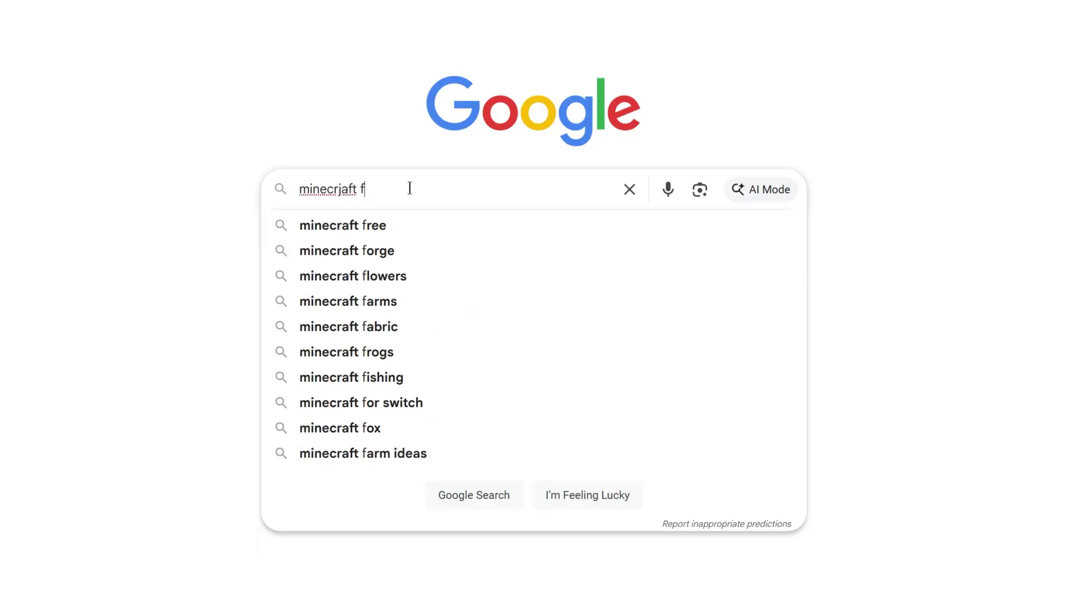
type("orge download")
key("Return")
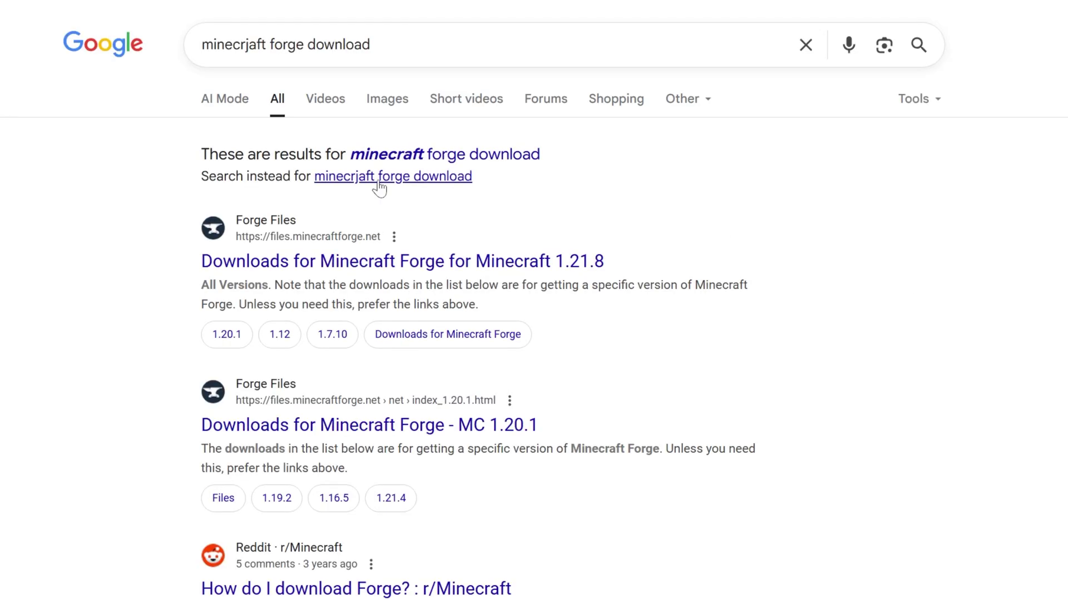
left_click(379, 271)
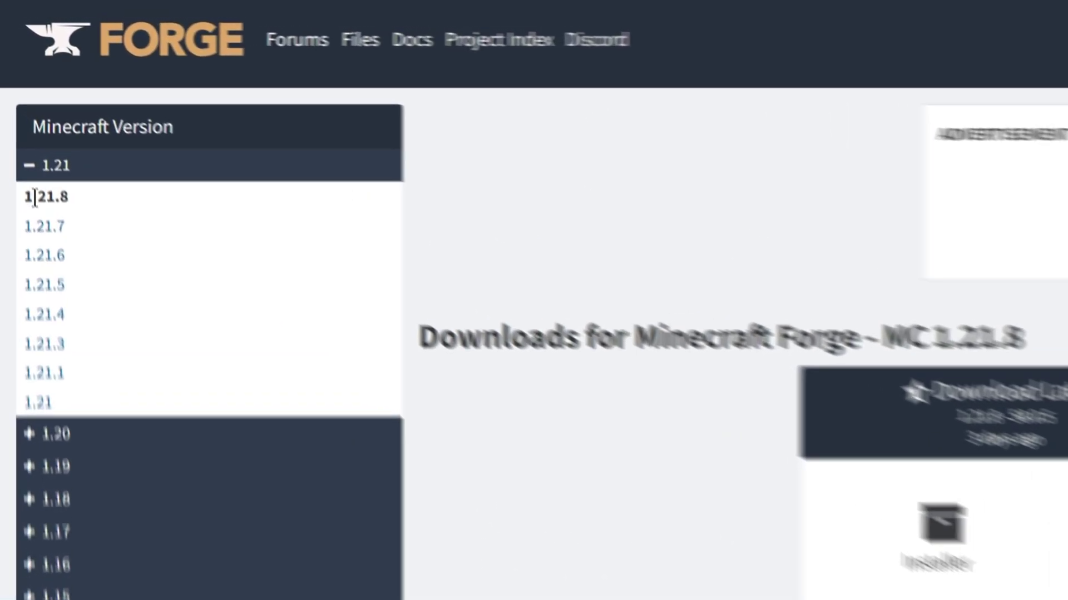
Show all Forge versions for Minecraft 1.21.8 and save the 58.0.3 installer jar in Downloads
left_click_drag(28, 108, 9, 109)
left_click(37, 117)
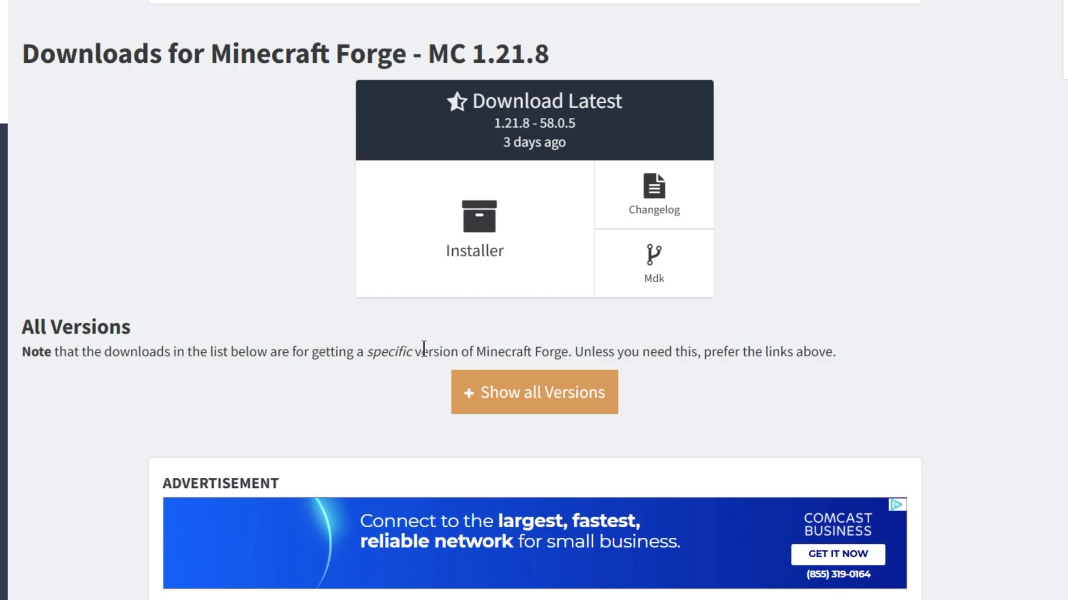
left_click(529, 389)
scroll(399, 221, "down", 2)
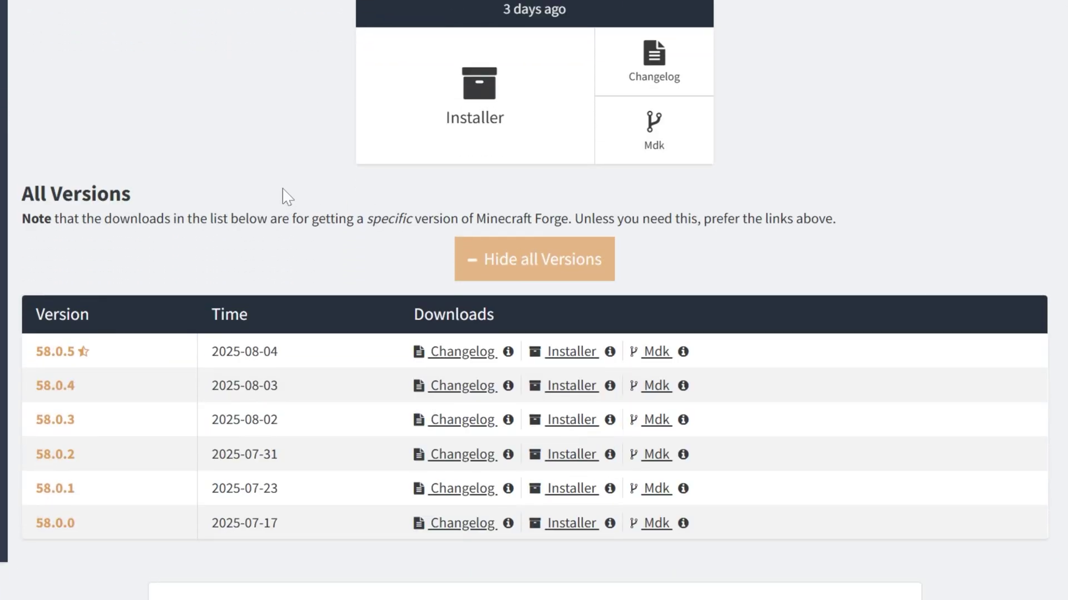
scroll(288, 195, "down", 1)
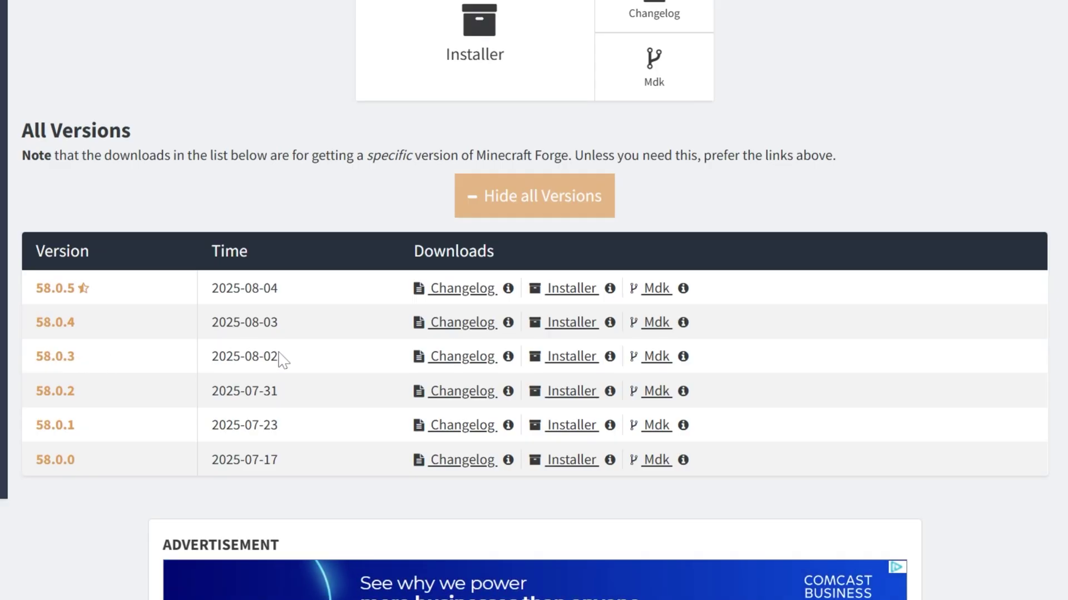
left_click(557, 361)
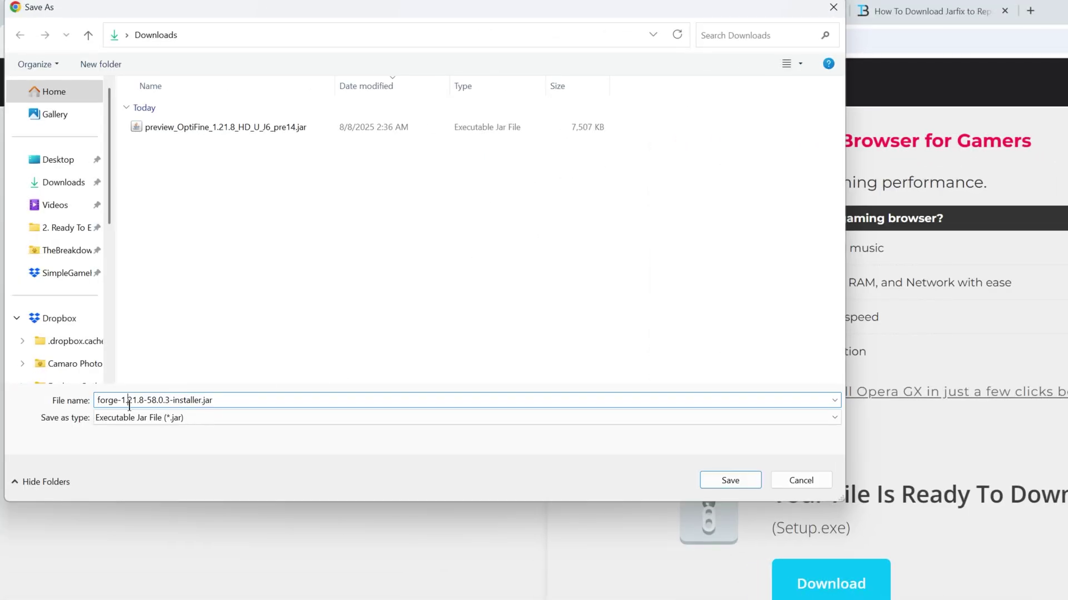
left_click(755, 478)
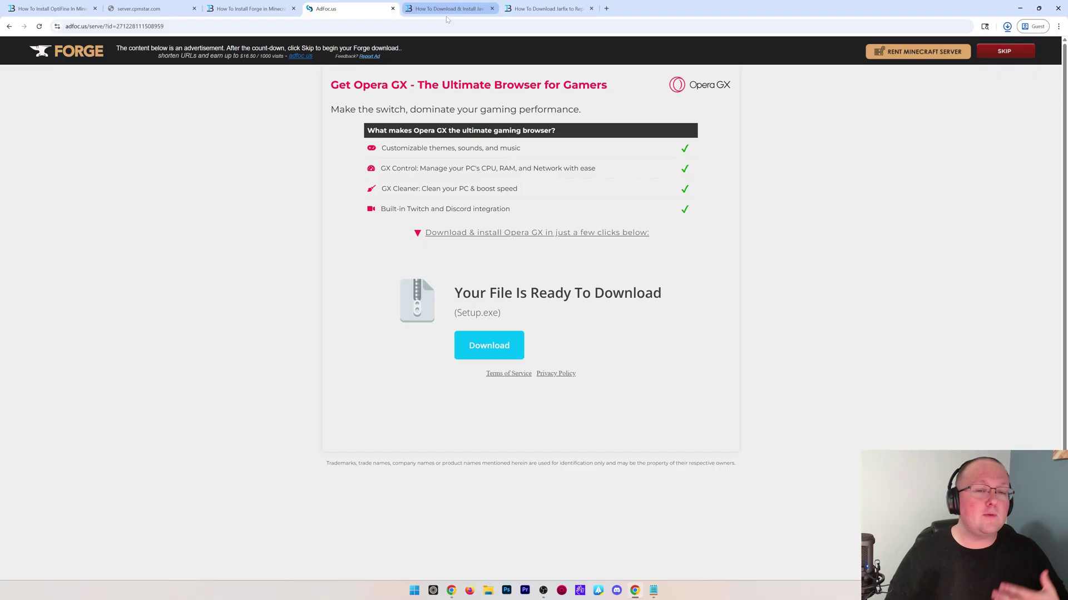
Look over the Simple Game Hosting site and the different modpack sources in its modpack installer
left_click(446, 15)
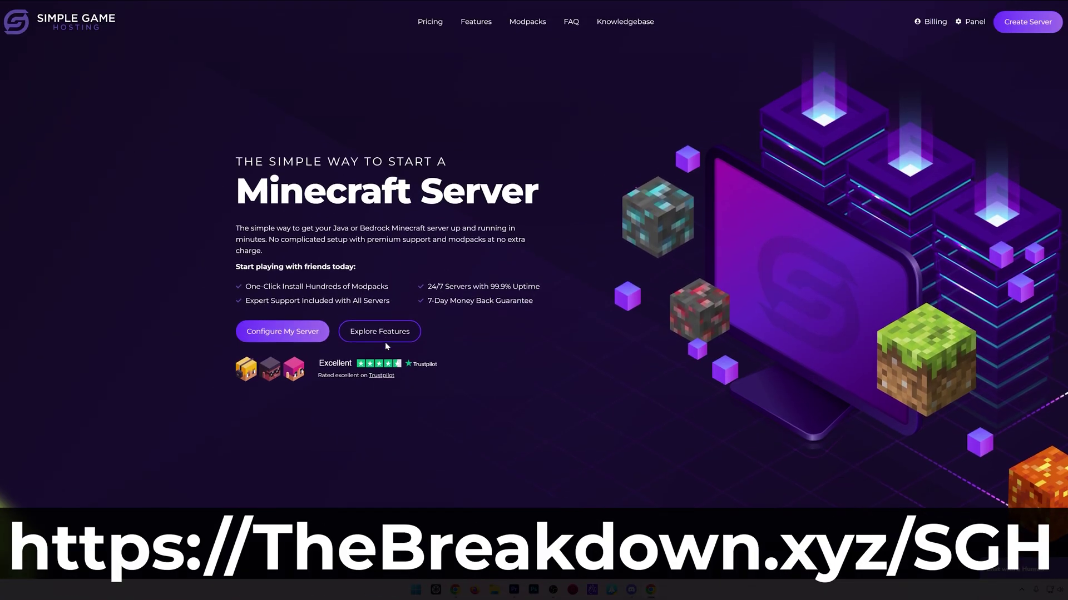
scroll(385, 342, "down", 6)
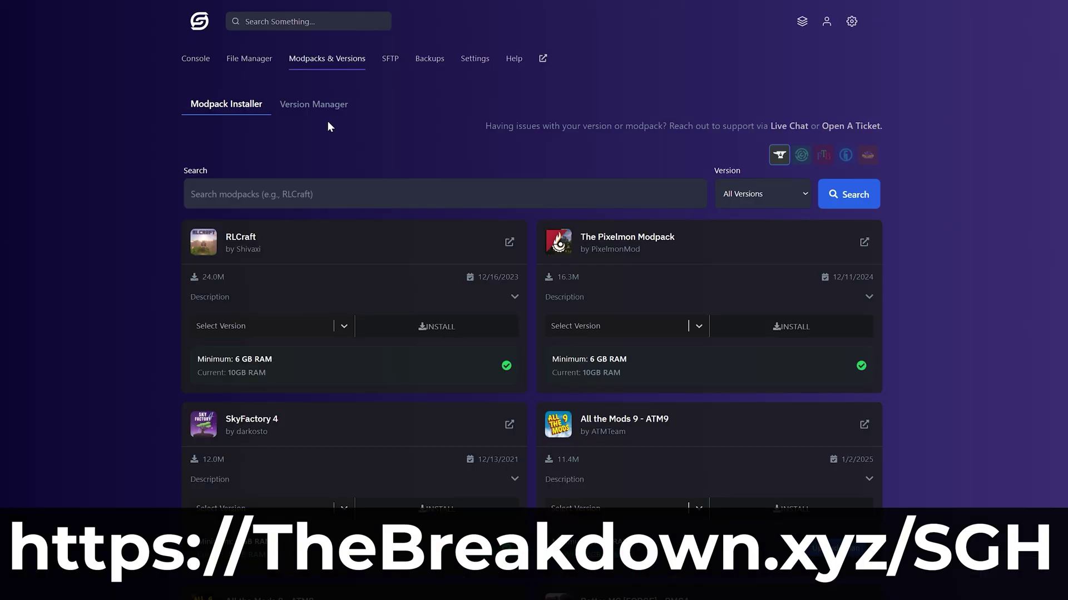
left_click(799, 157)
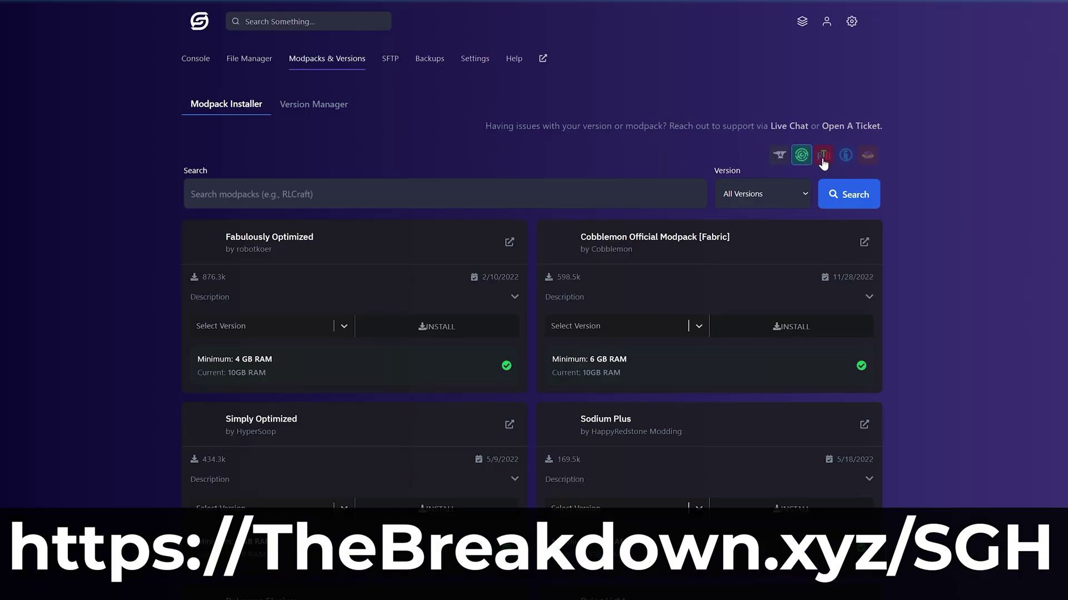
left_click(823, 158)
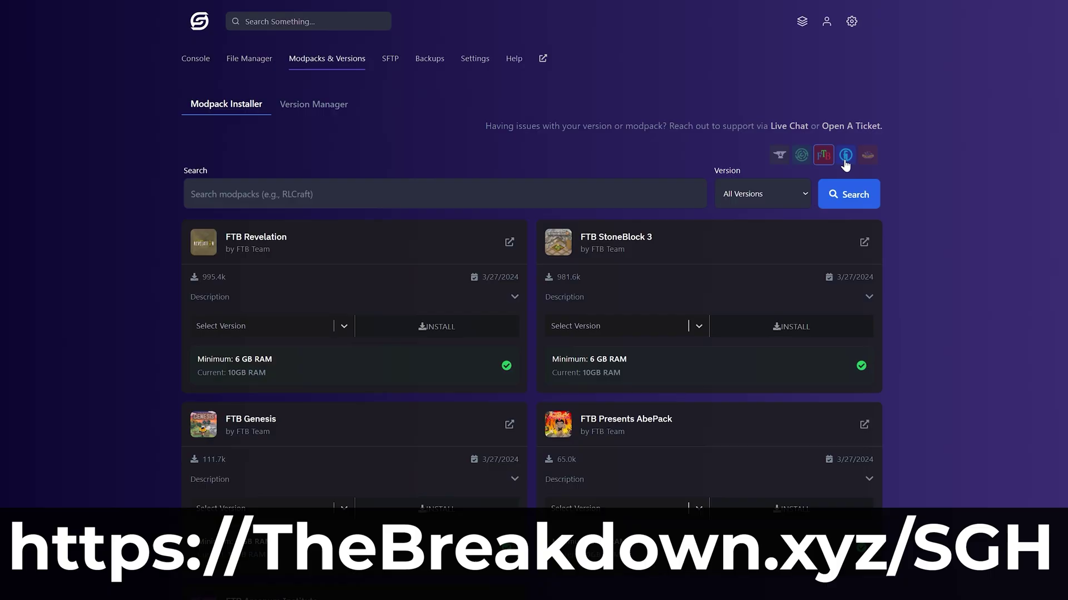
left_click(845, 159)
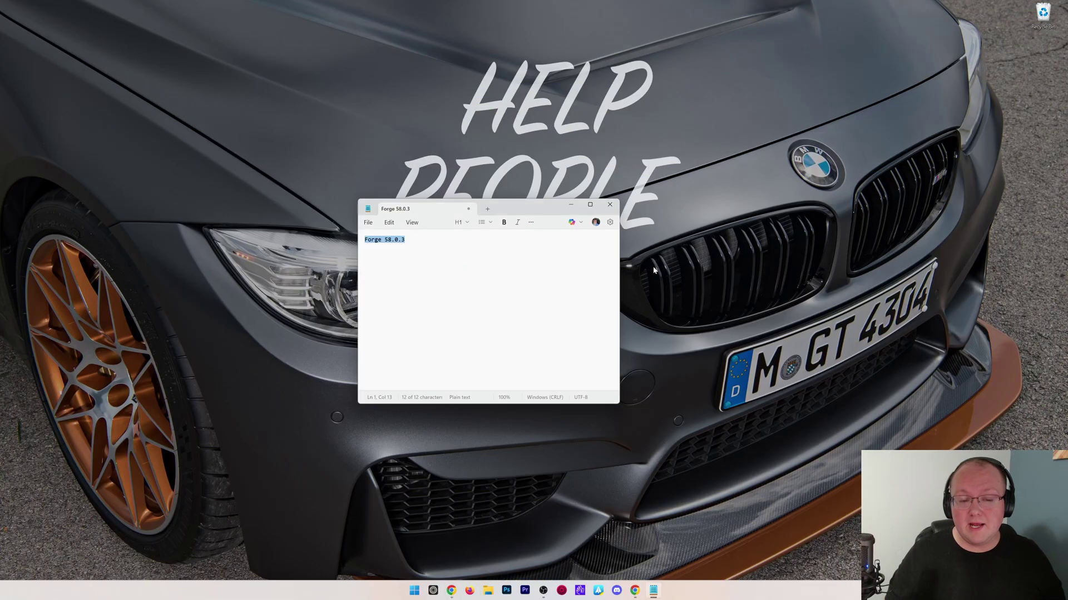
Put the Notepad note away and move the OptiFine pre14 jar from the Downloads folder to the desktop
left_click(571, 204)
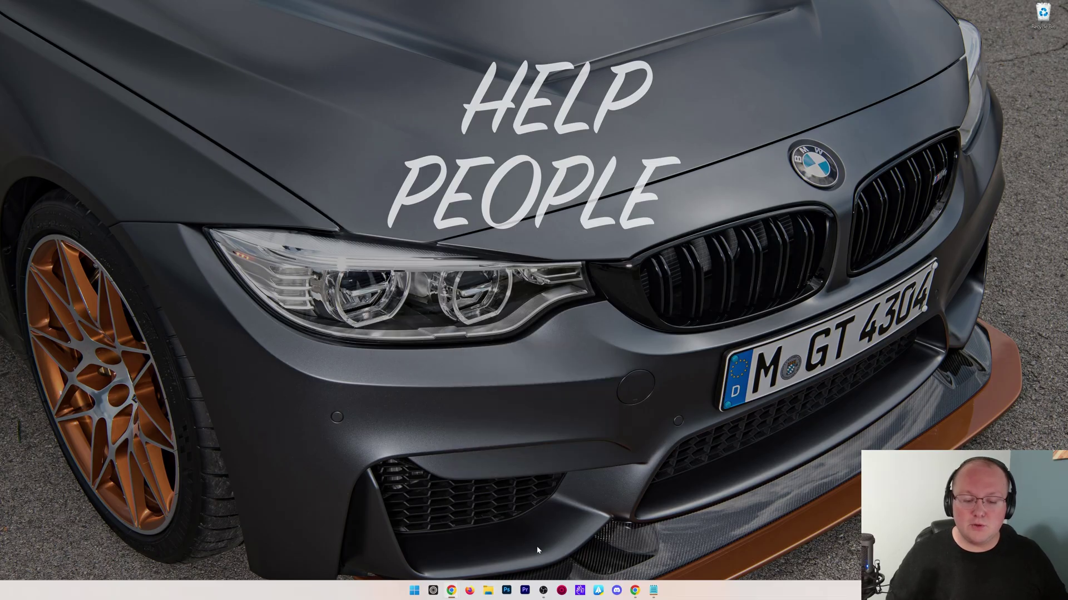
left_click(487, 591)
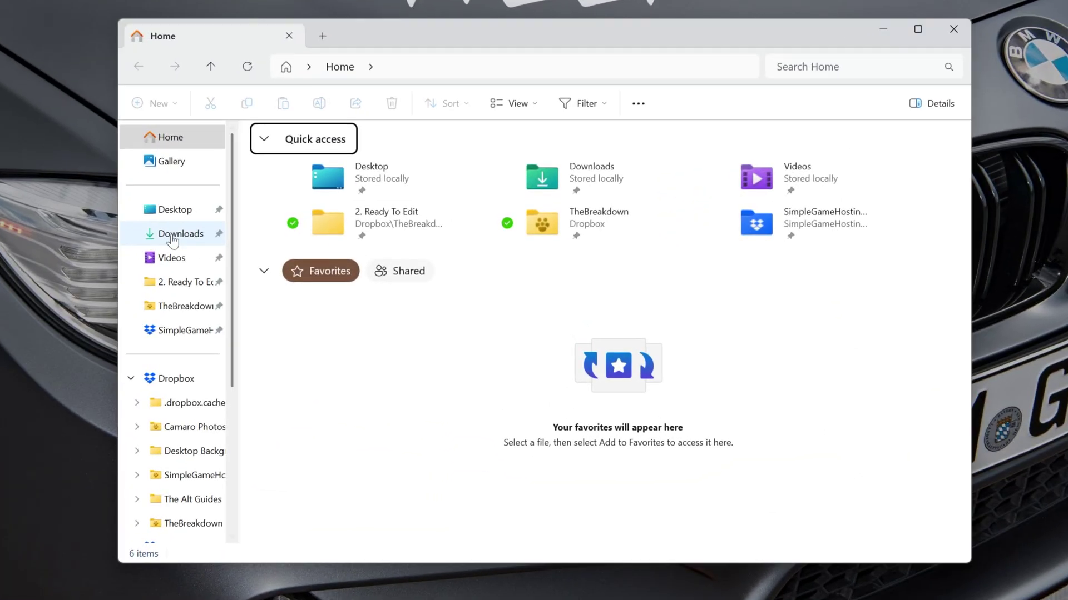
left_click(263, 247)
left_click(392, 221)
left_click_drag(349, 199, 255, 105)
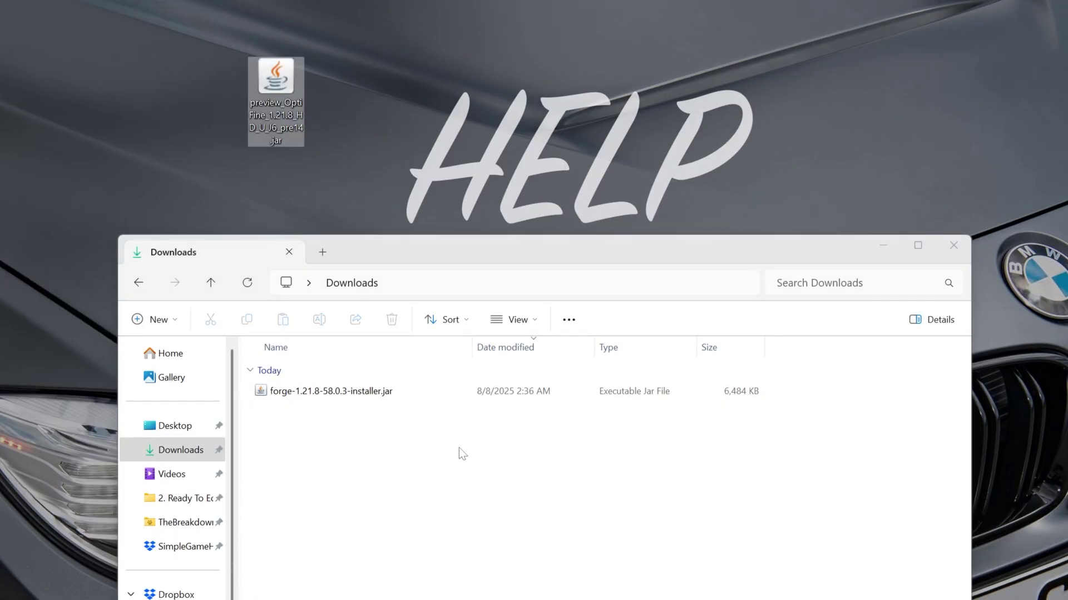
Open forge-1.21.8-58.0.3-installer.jar from Downloads with Java(TM) Platform SE binary
left_click(470, 464)
left_click(309, 391)
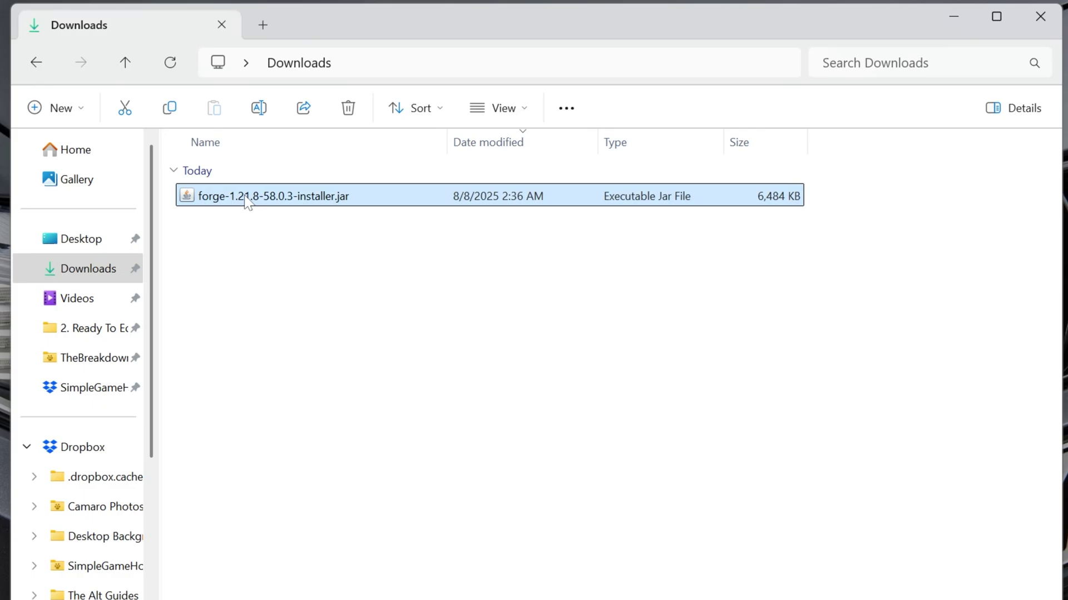
right_click(308, 391)
mouse_move(463, 309)
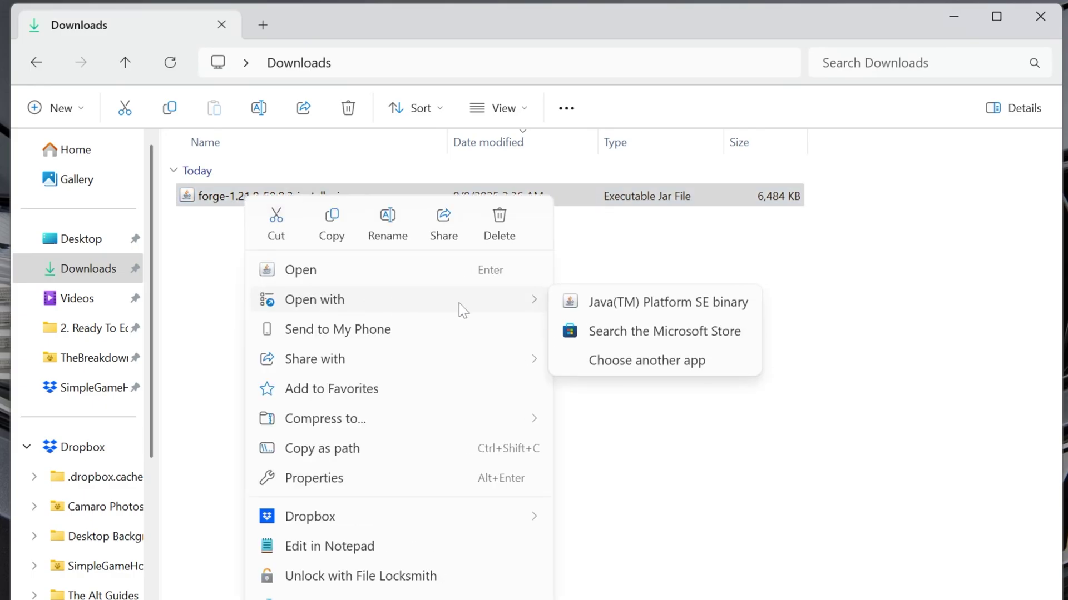
left_click(614, 303)
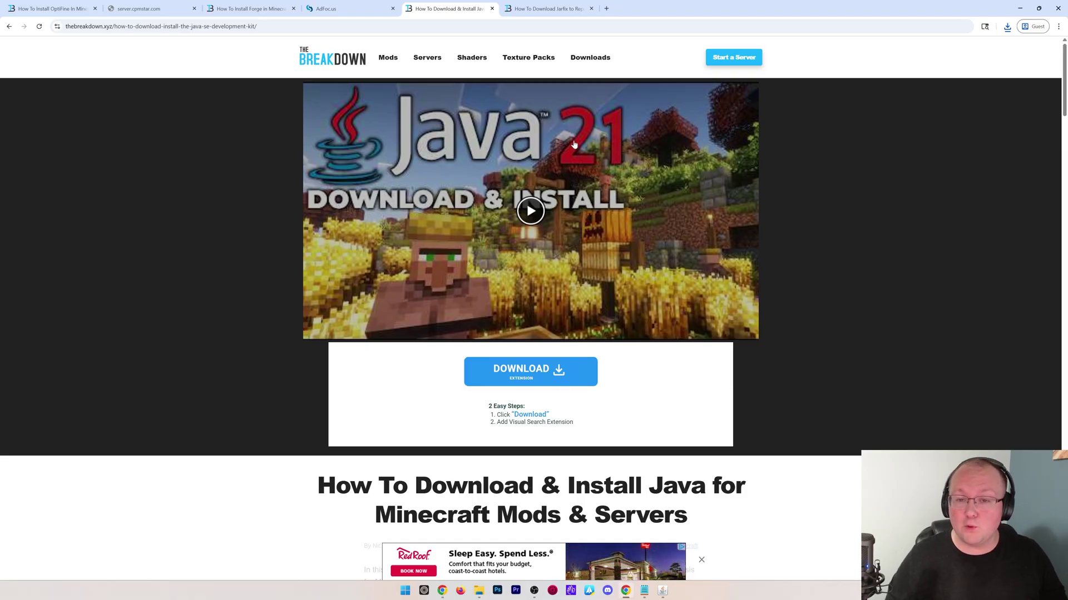
View the guide on repairing .jar files with Jarfix, and put the browser window away
left_click(545, 9)
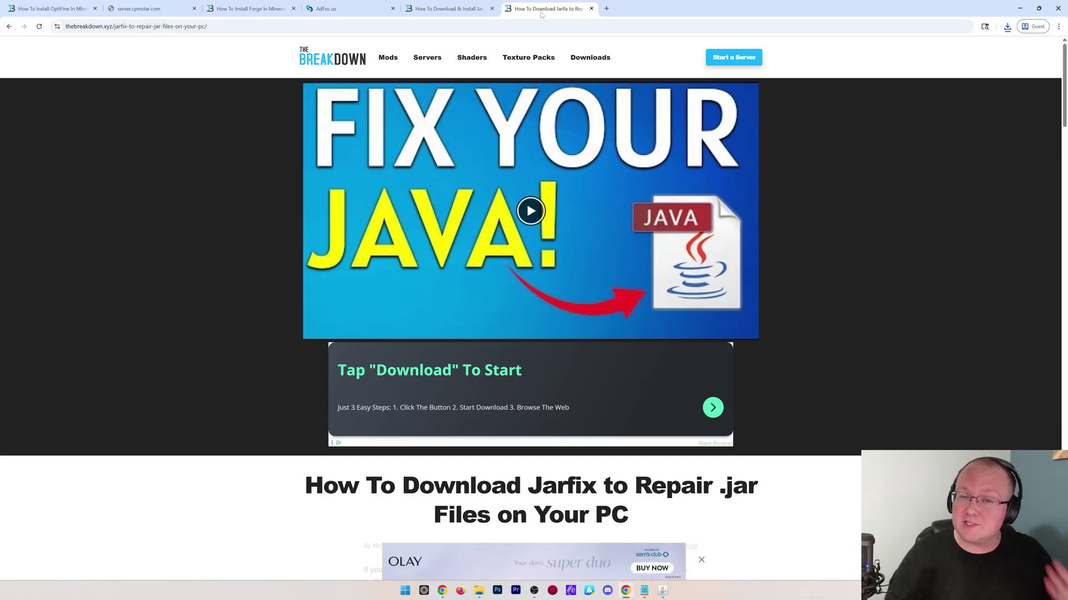
left_click(1026, 11)
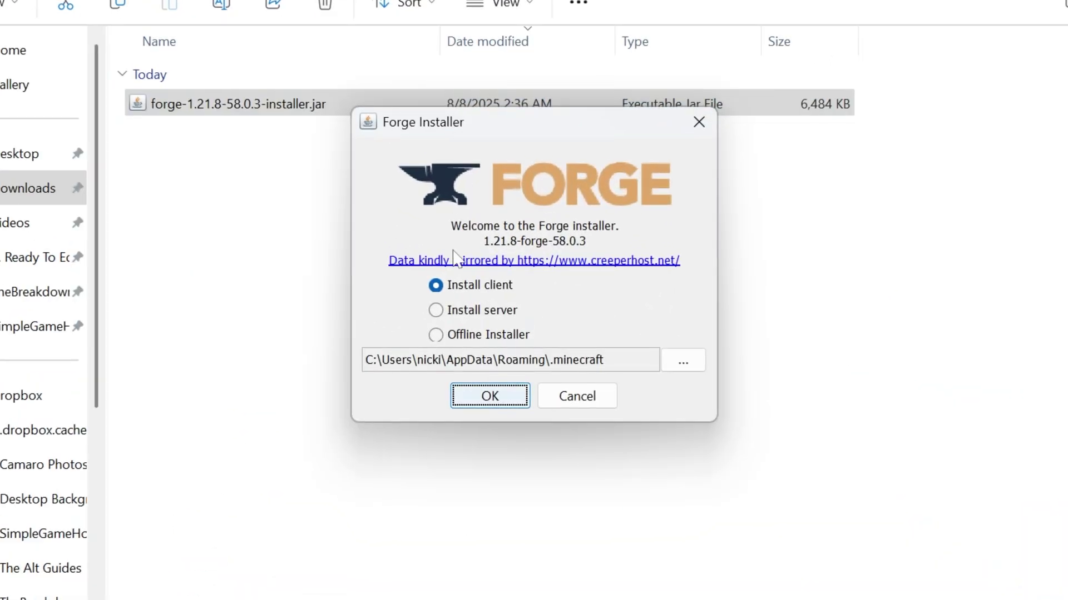
Install the Forge 1.21.8-58.0.3 client into the .minecraft folder and delete the installer jar from Downloads
left_click(465, 287)
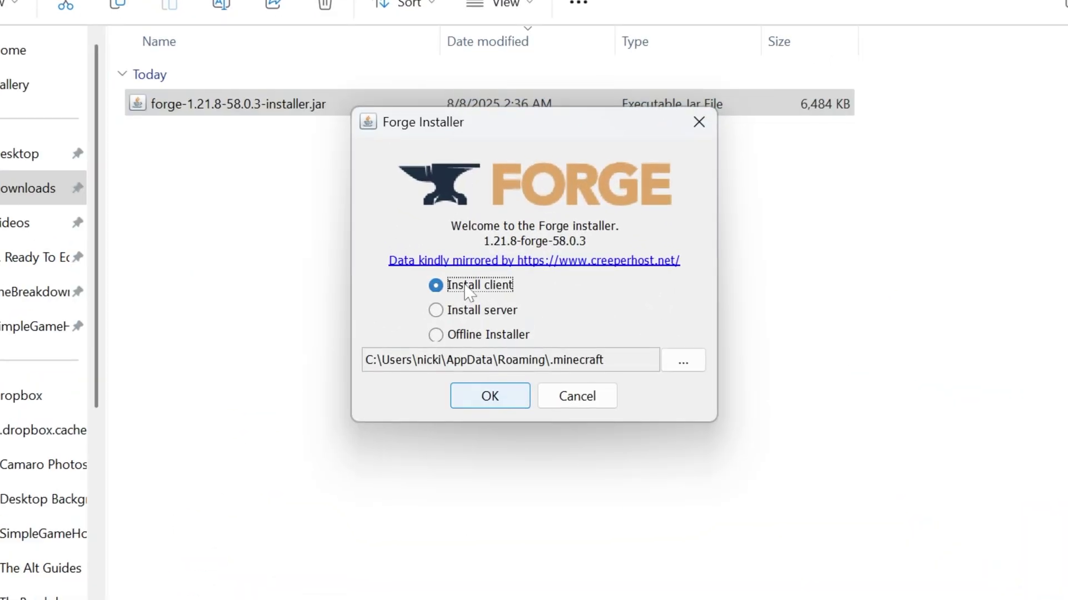
left_click(490, 398)
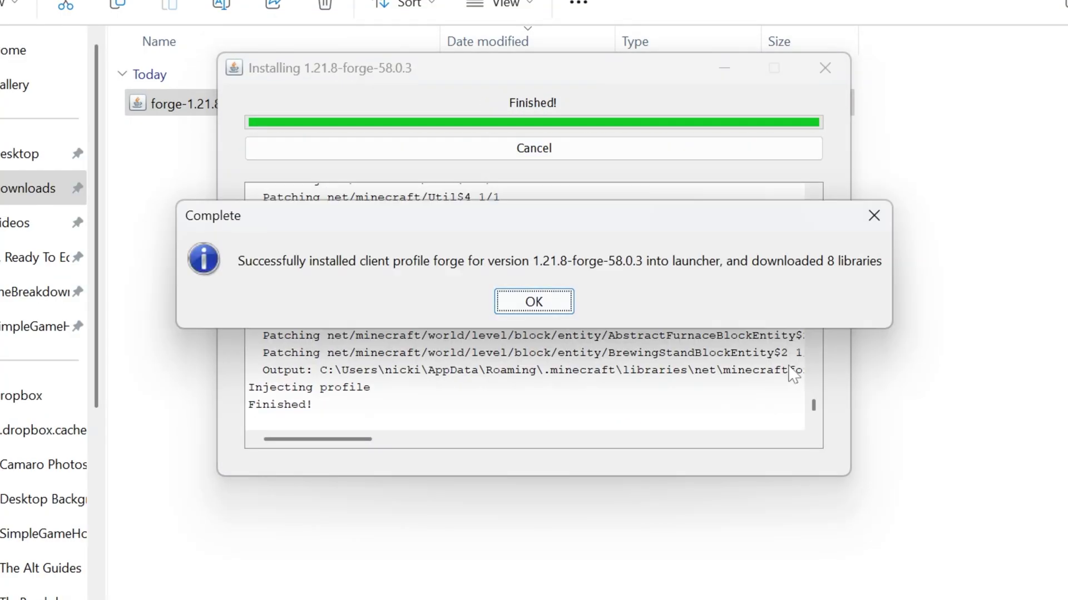
left_click(534, 301)
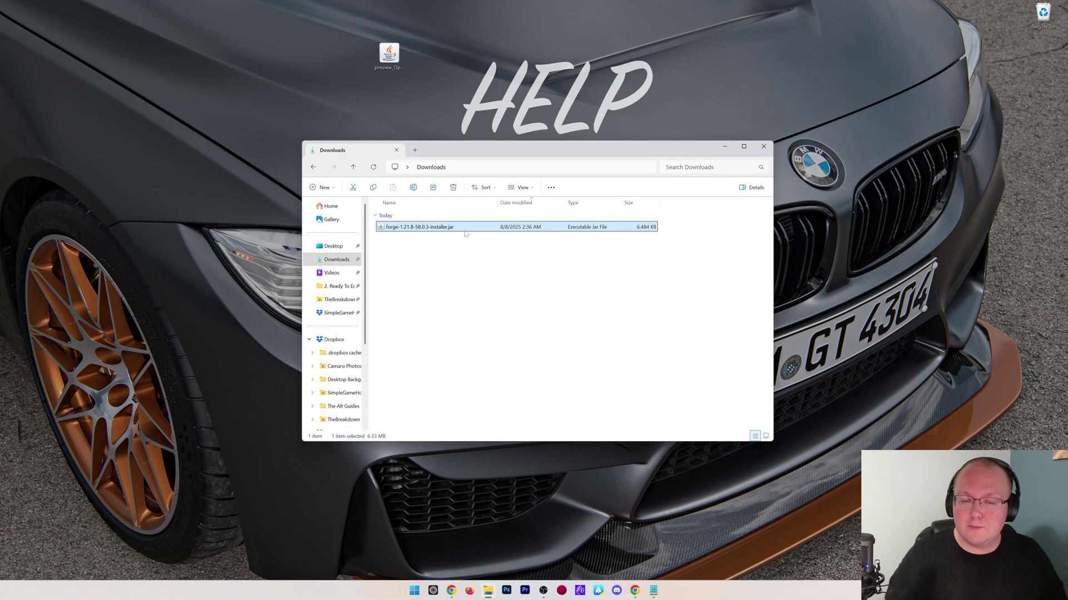
left_click(453, 187)
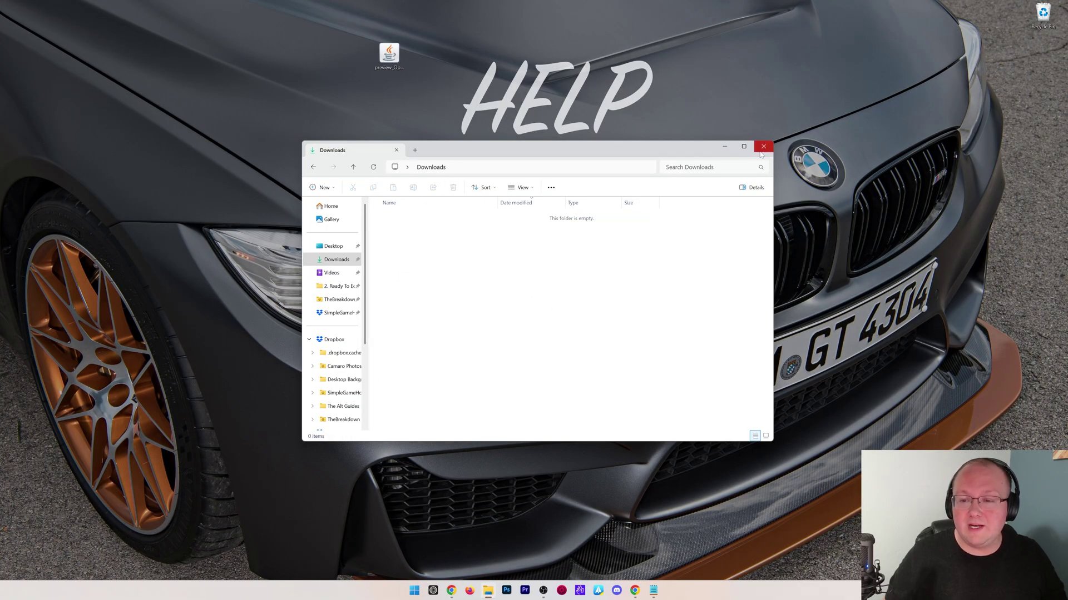
left_click(763, 148)
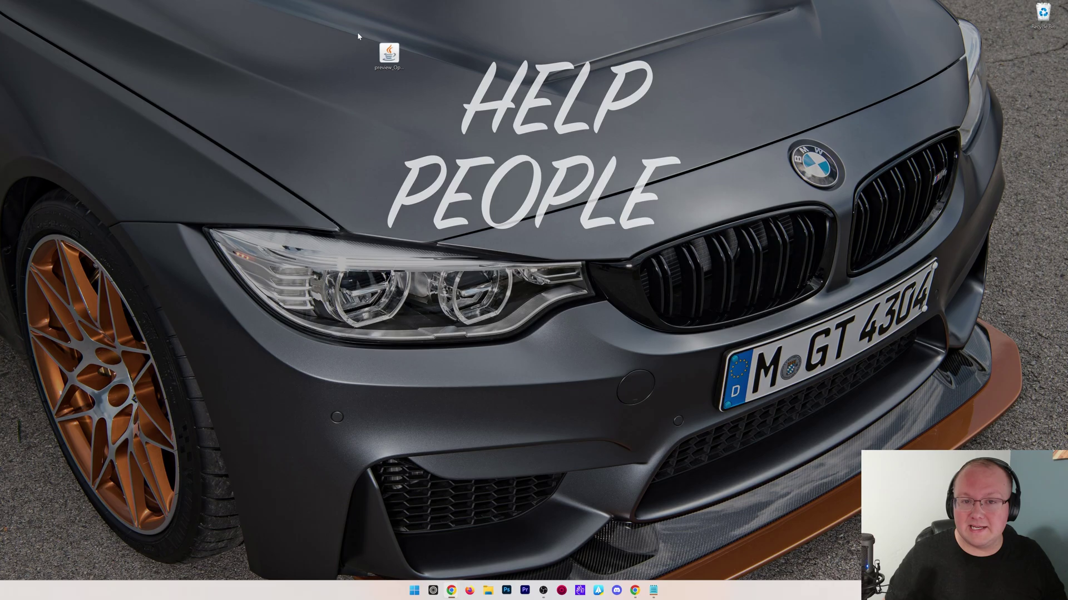
Start the Minecraft Launcher and open the game folder of the 1.21.8-forge-58.0.3 installation
left_click(412, 592)
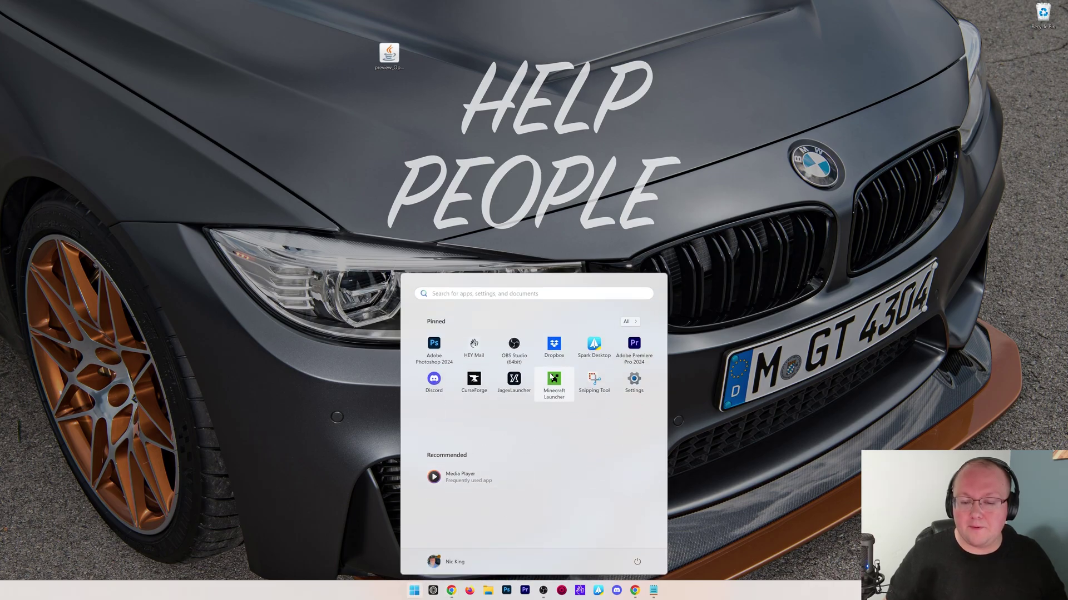
left_click(551, 374)
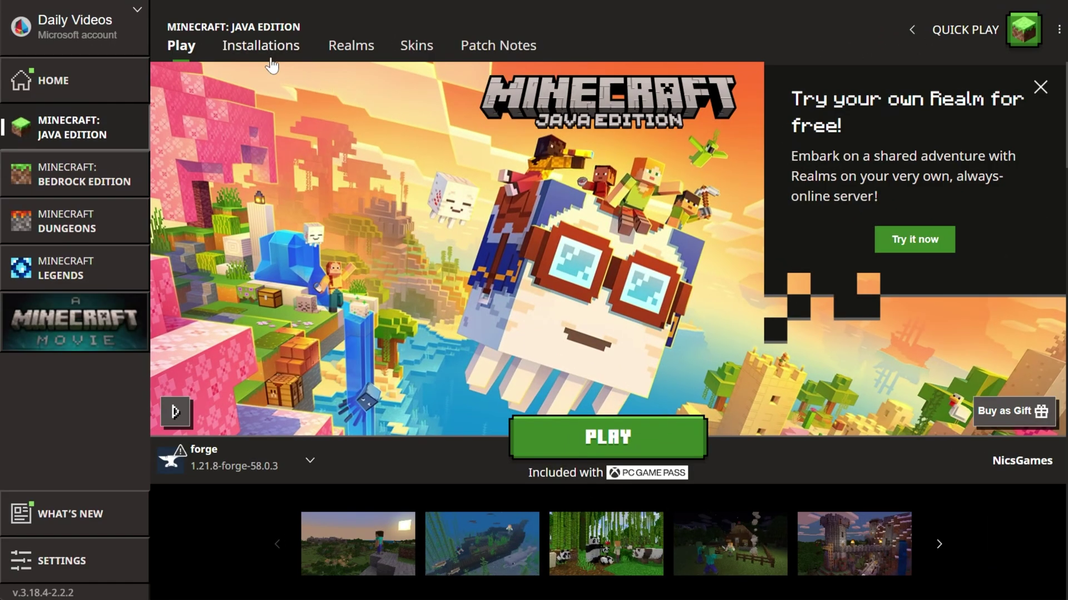
left_click(259, 47)
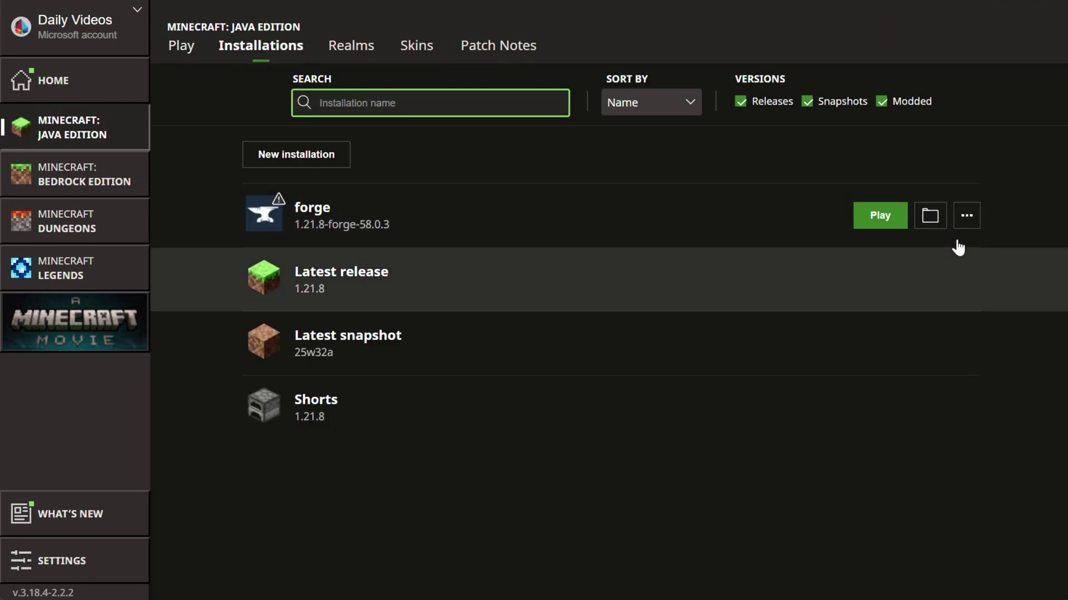
left_click(929, 216)
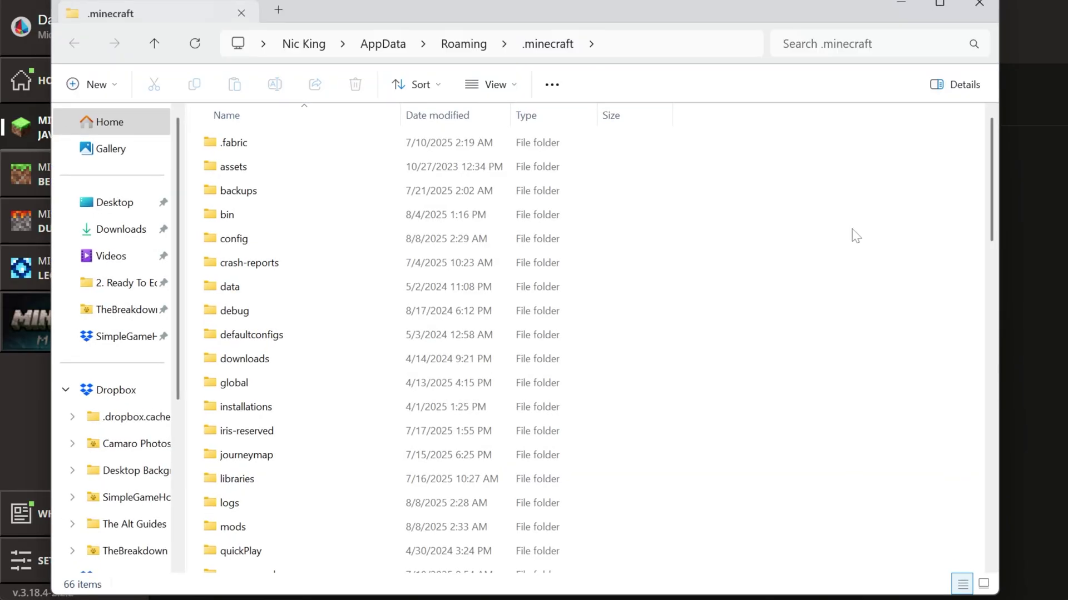
Move preview_OptiFine_1.21.8_HD_U_J6_pre14.jar from the desktop into the mods folder of .minecraft and close the folder window
scroll(472, 276, "down", 1)
scroll(472, 277, "down", 1)
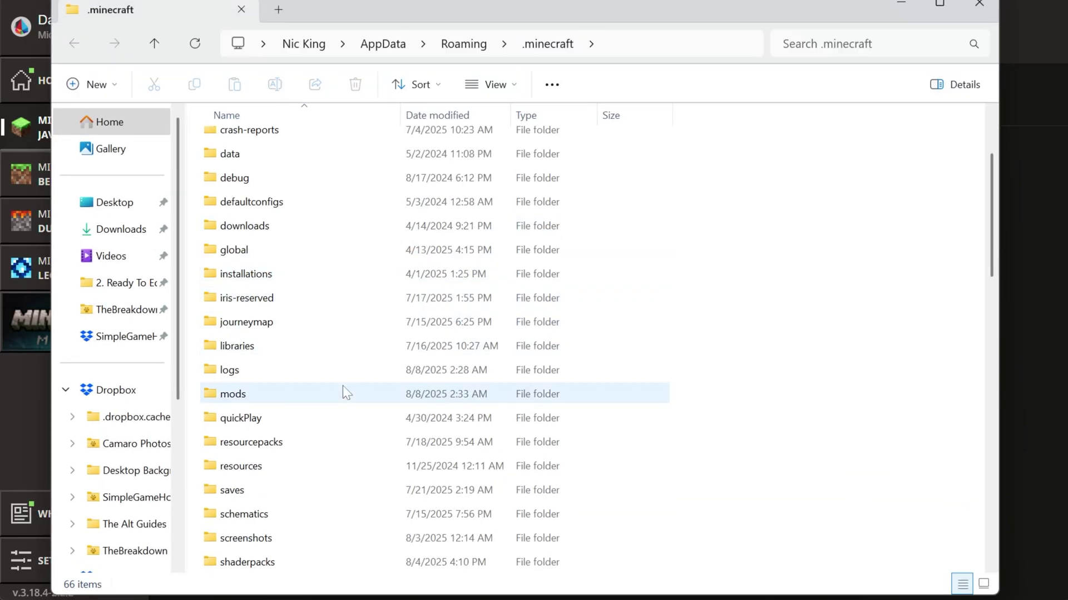
left_click(300, 394)
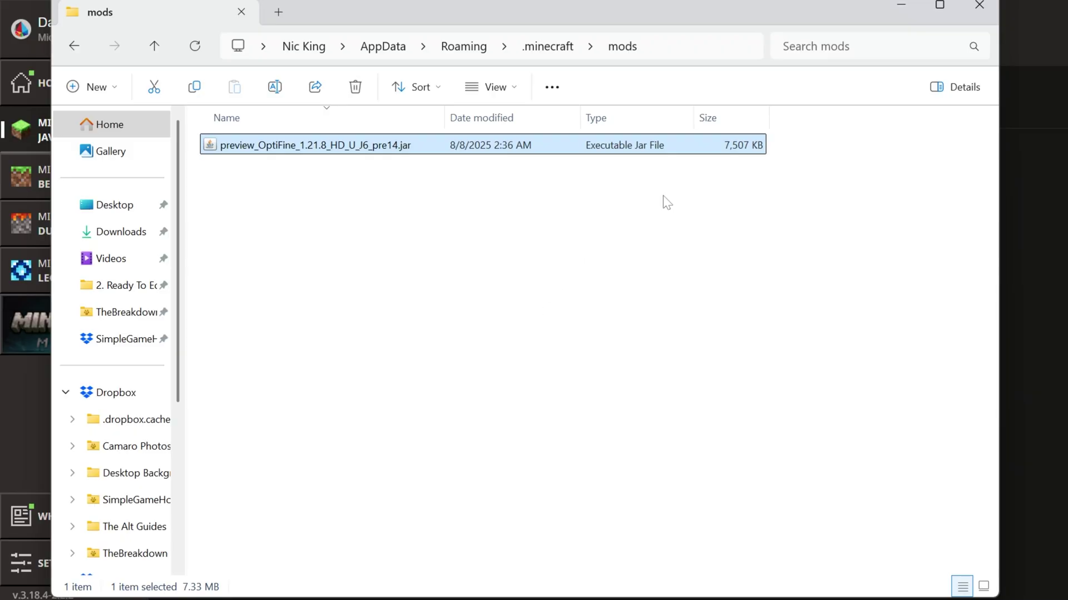
left_click(980, 7)
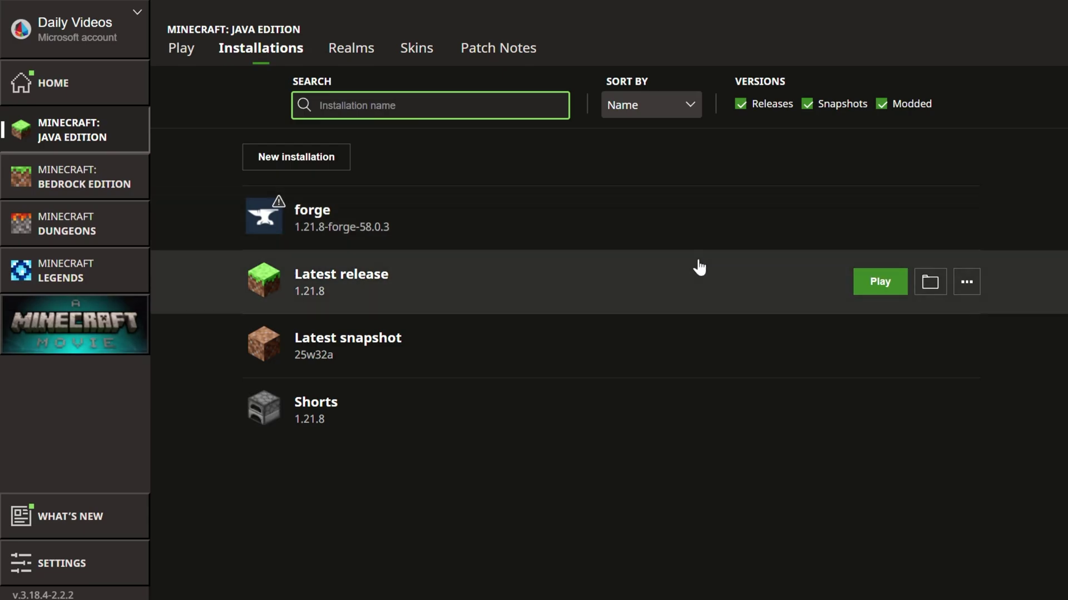
Launch Minecraft with the 1.21.8-forge-58.0.3 installation
left_click(873, 217)
left_click(721, 388)
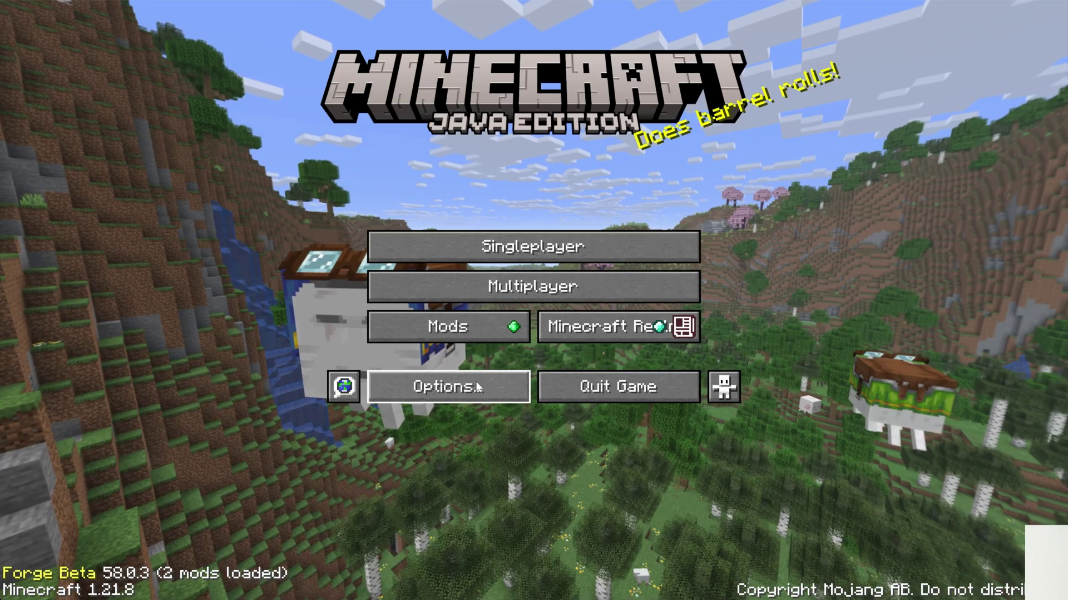
Check the in-game video settings for OptiFine options such as Shaders, and check the mods list for Forge
left_click(475, 382)
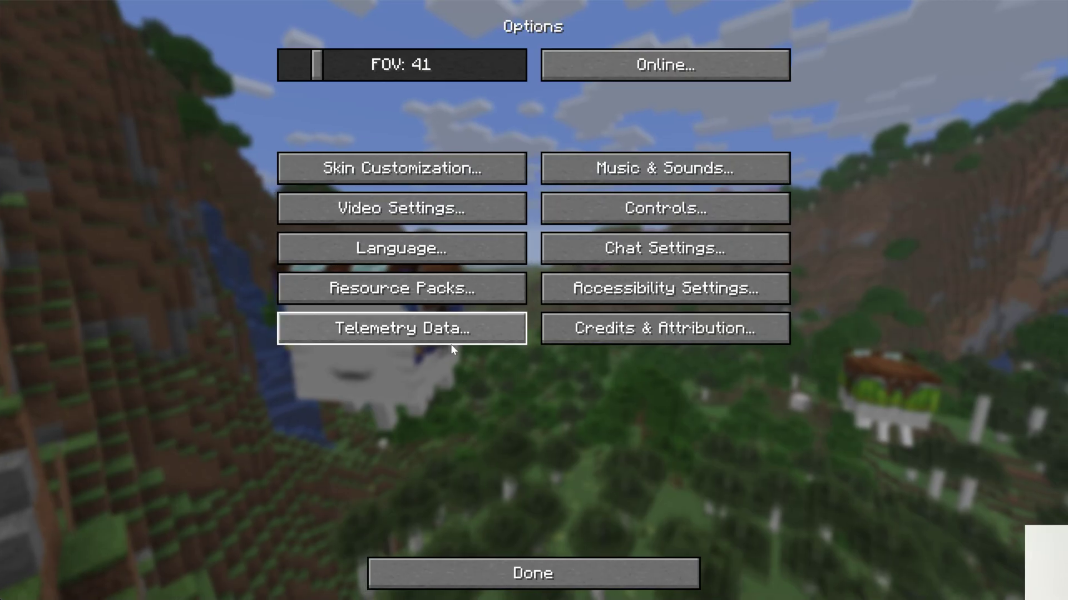
left_click(409, 215)
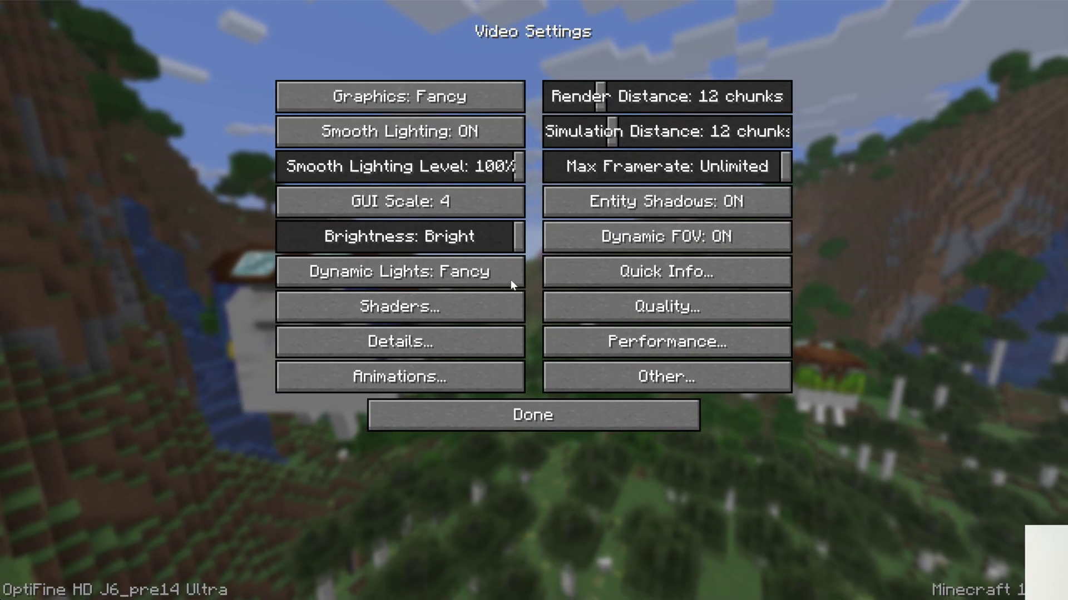
left_click(503, 296)
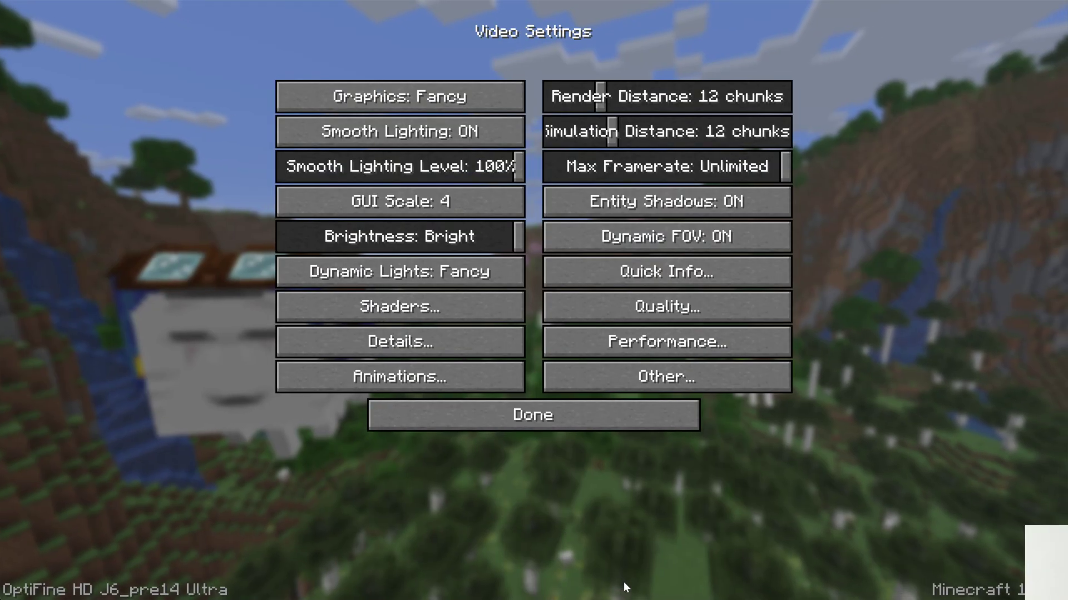
key("Escape")
left_click(546, 563)
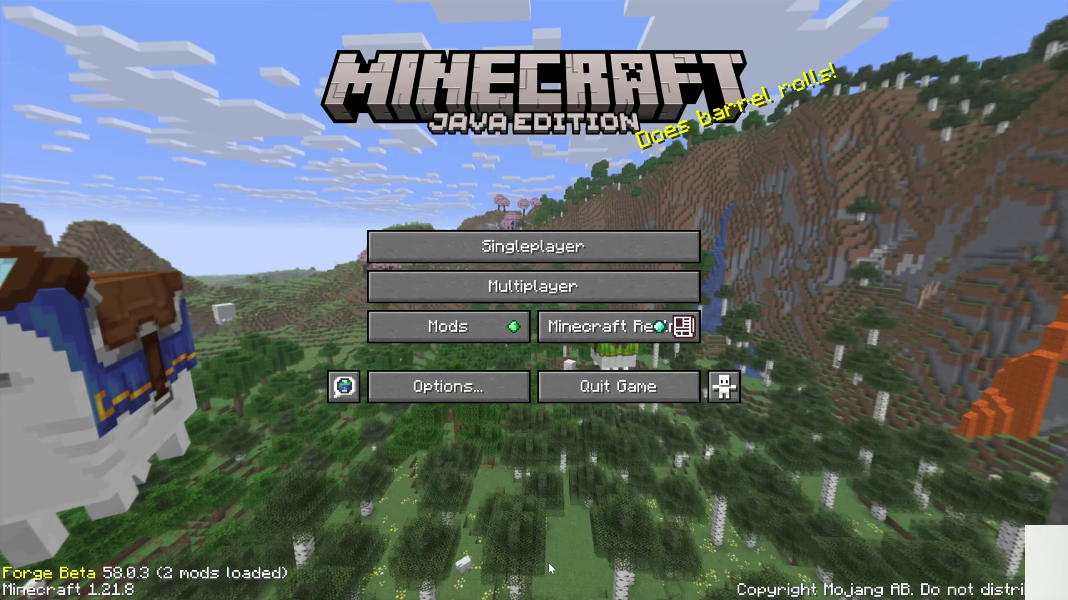
left_click(451, 335)
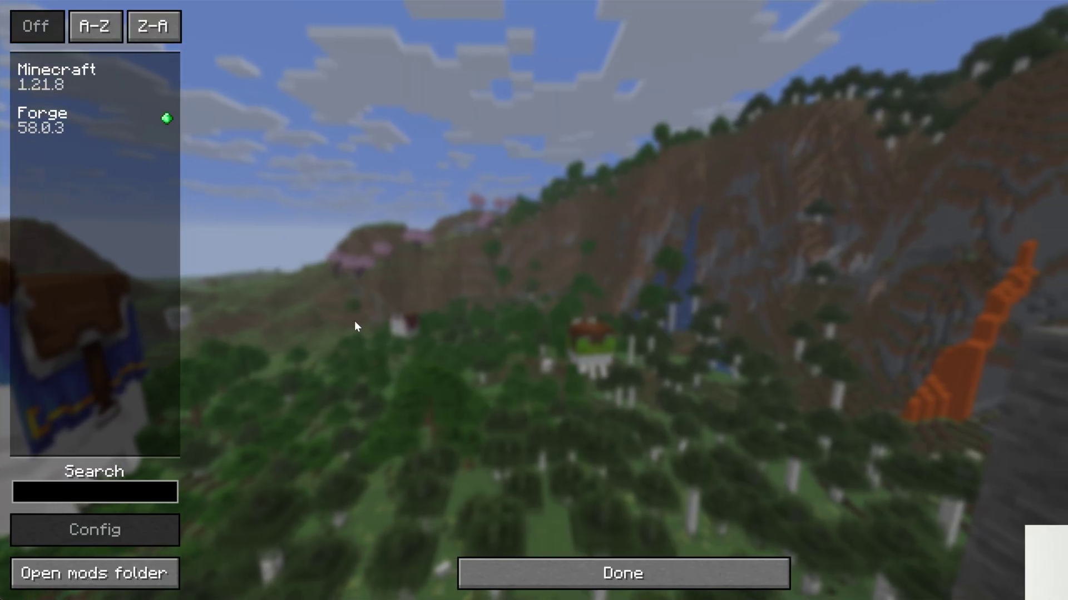
left_click(515, 573)
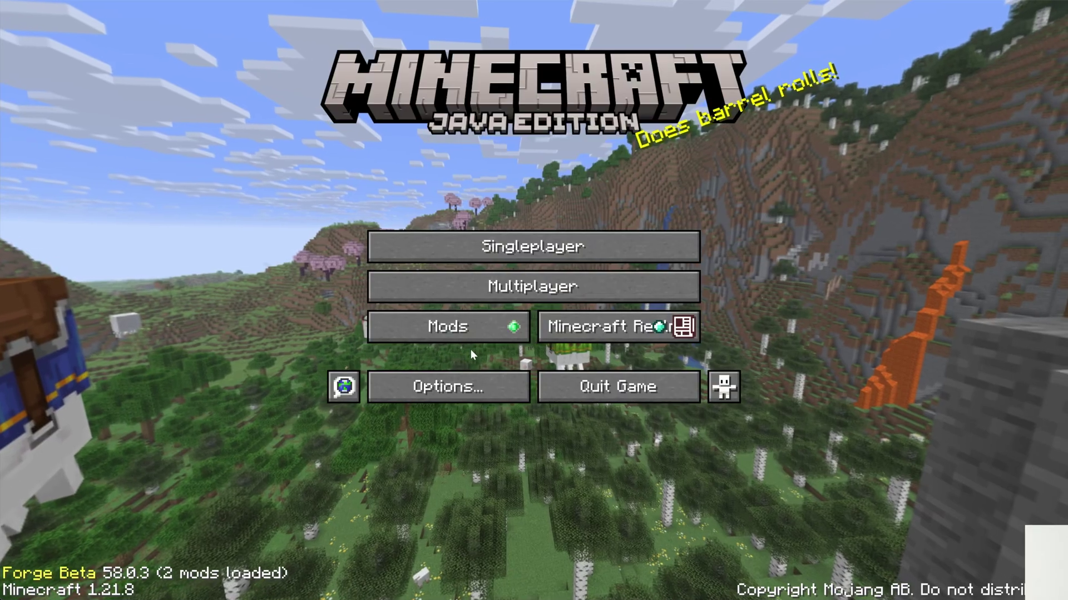